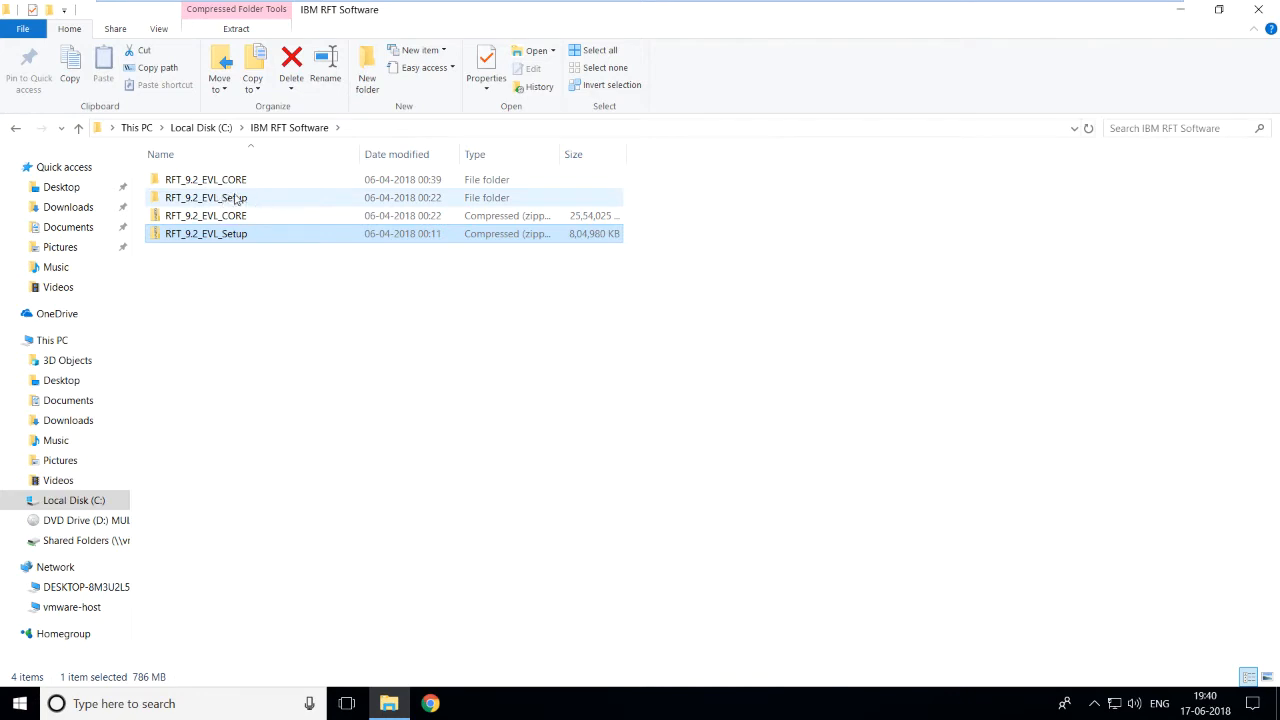
Run the launchpad application from the RFT_SETUP folder inside RFT_9.2_EVL_Setup as administrator, allowing it to make changes
double_click(242, 199)
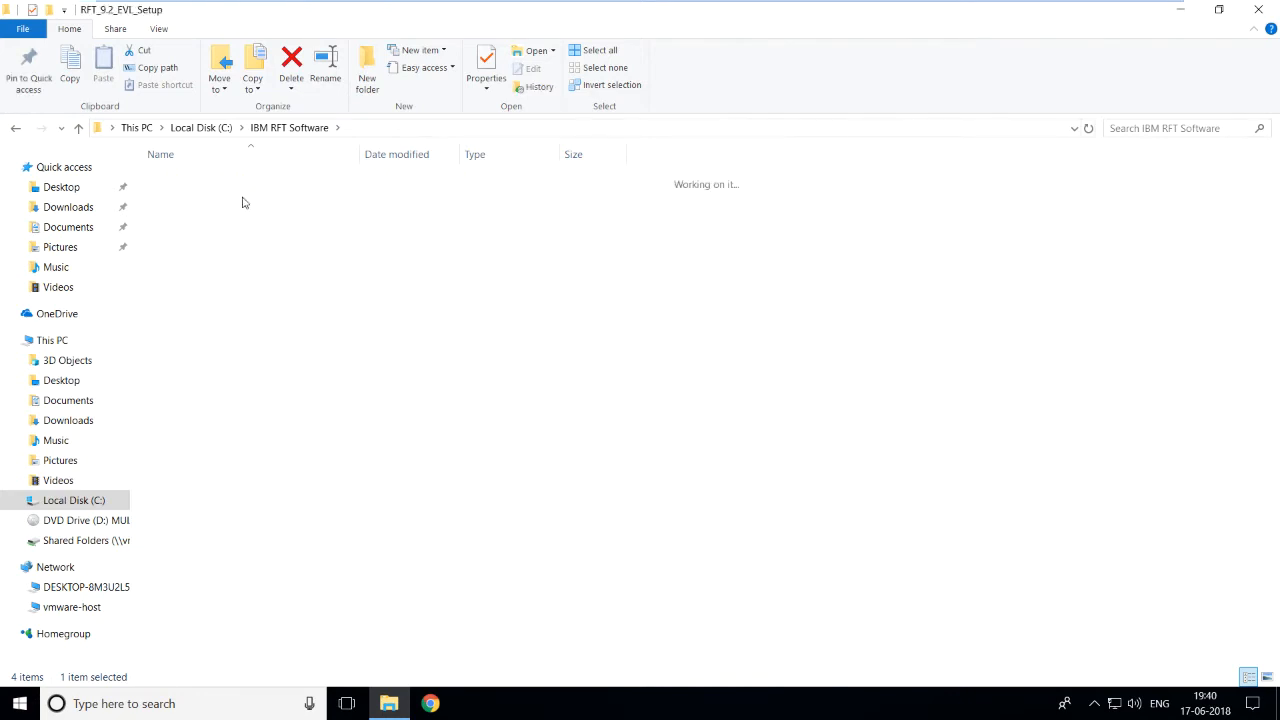
double_click(195, 180)
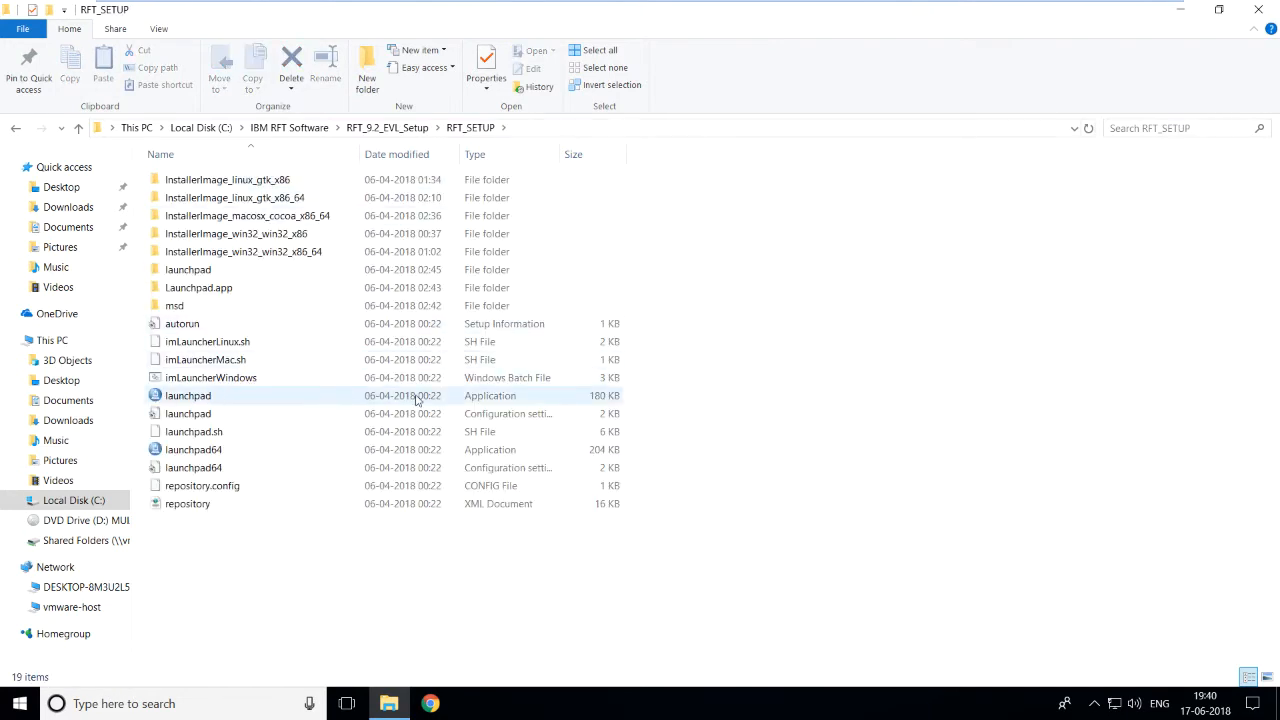
click(192, 400)
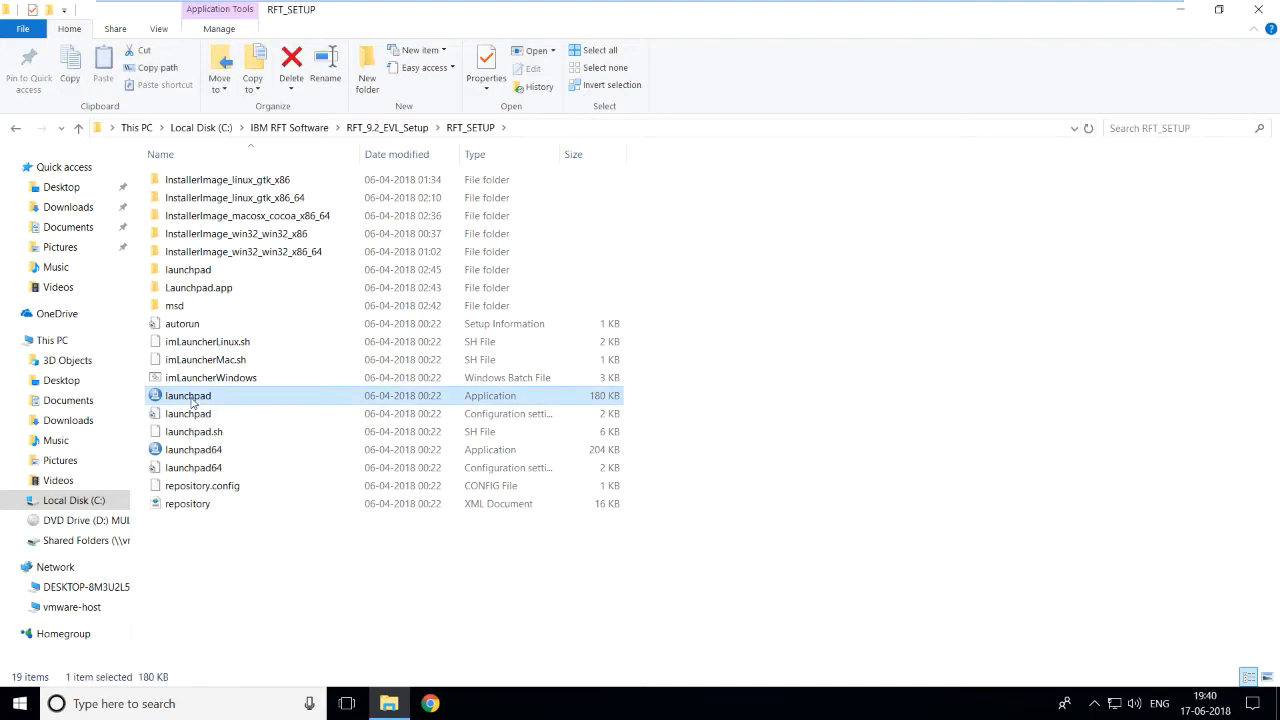
right_click(192, 400)
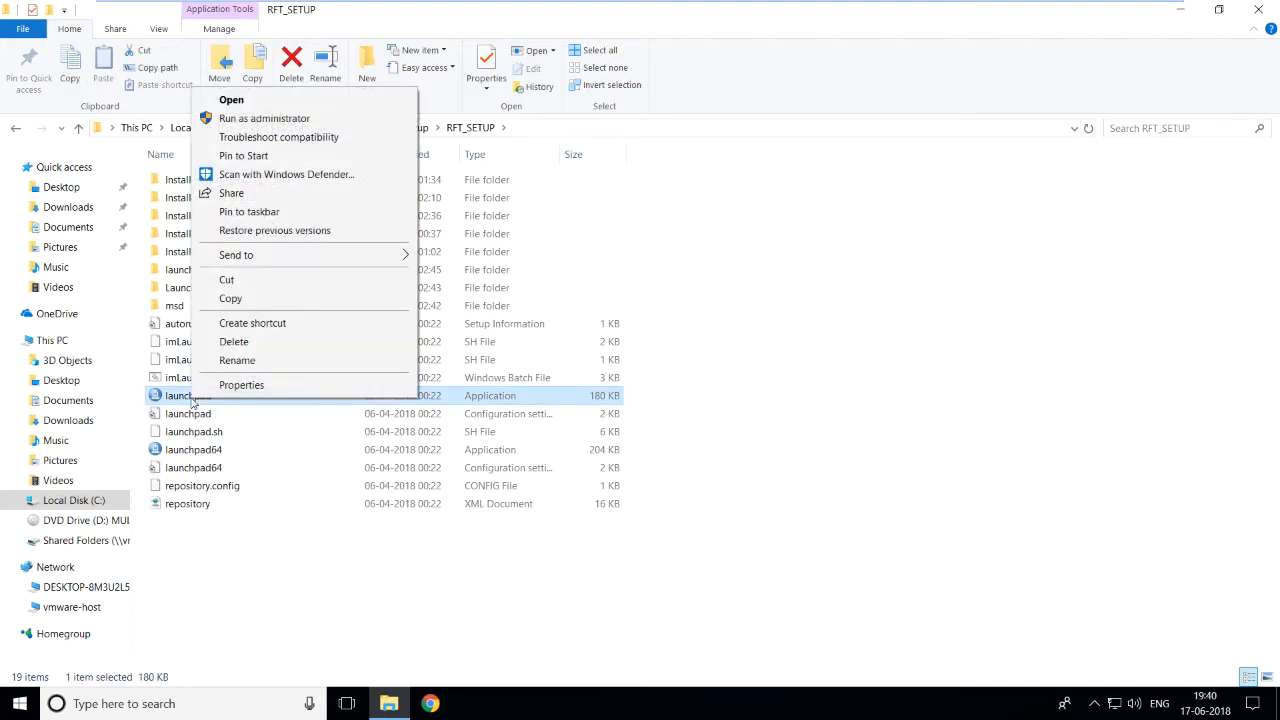
click(323, 120)
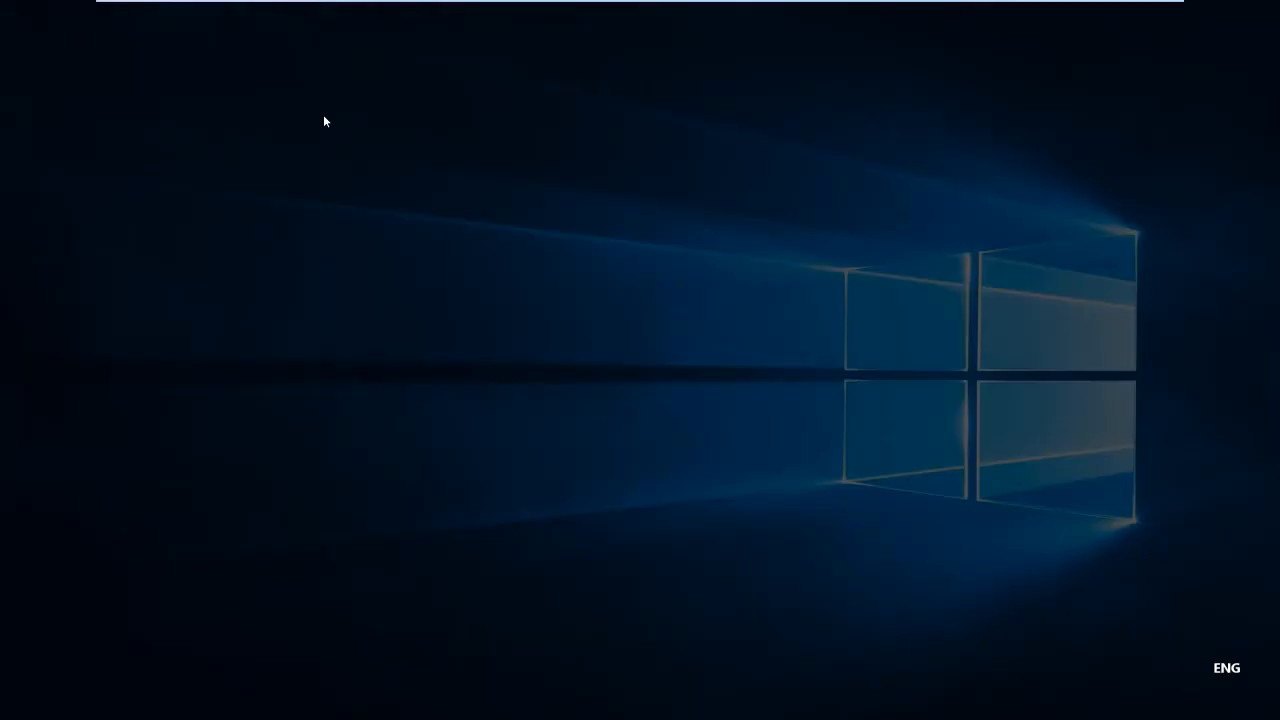
click(556, 472)
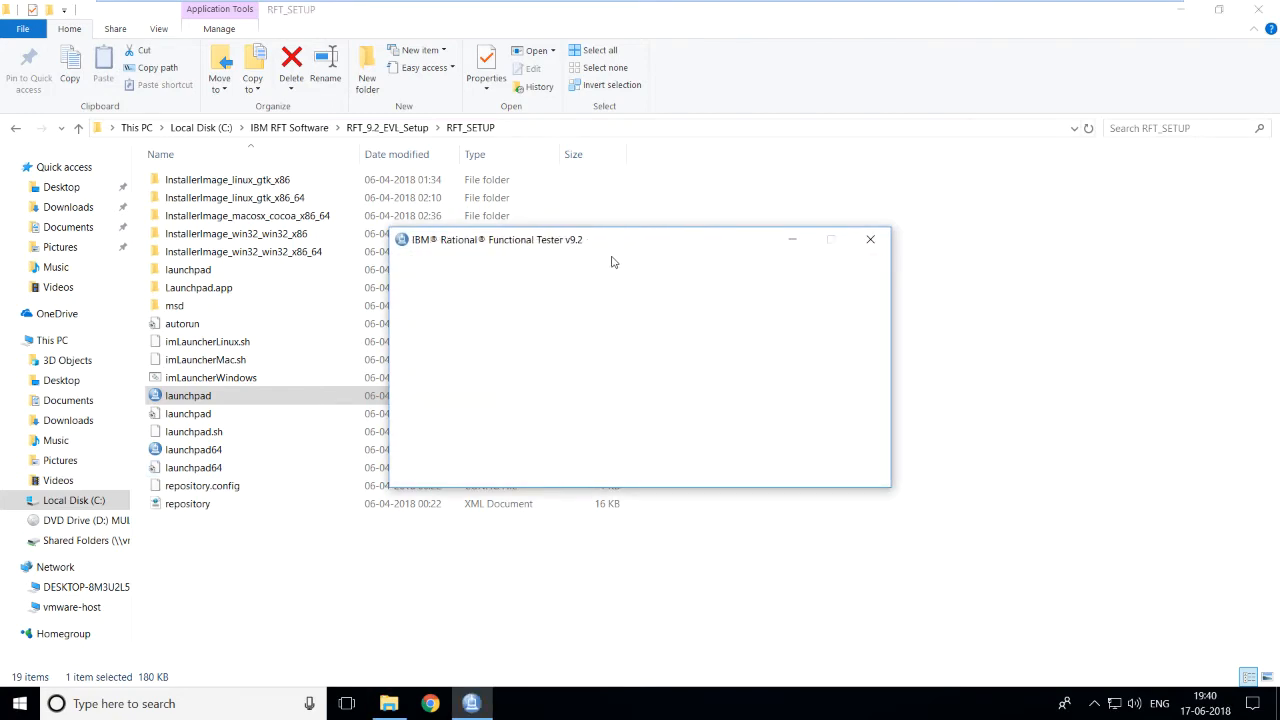
Keep English as the launchpad language, start Install IBM Rational Functional Tester, and minimize the file window
drag(624, 228, 628, 163)
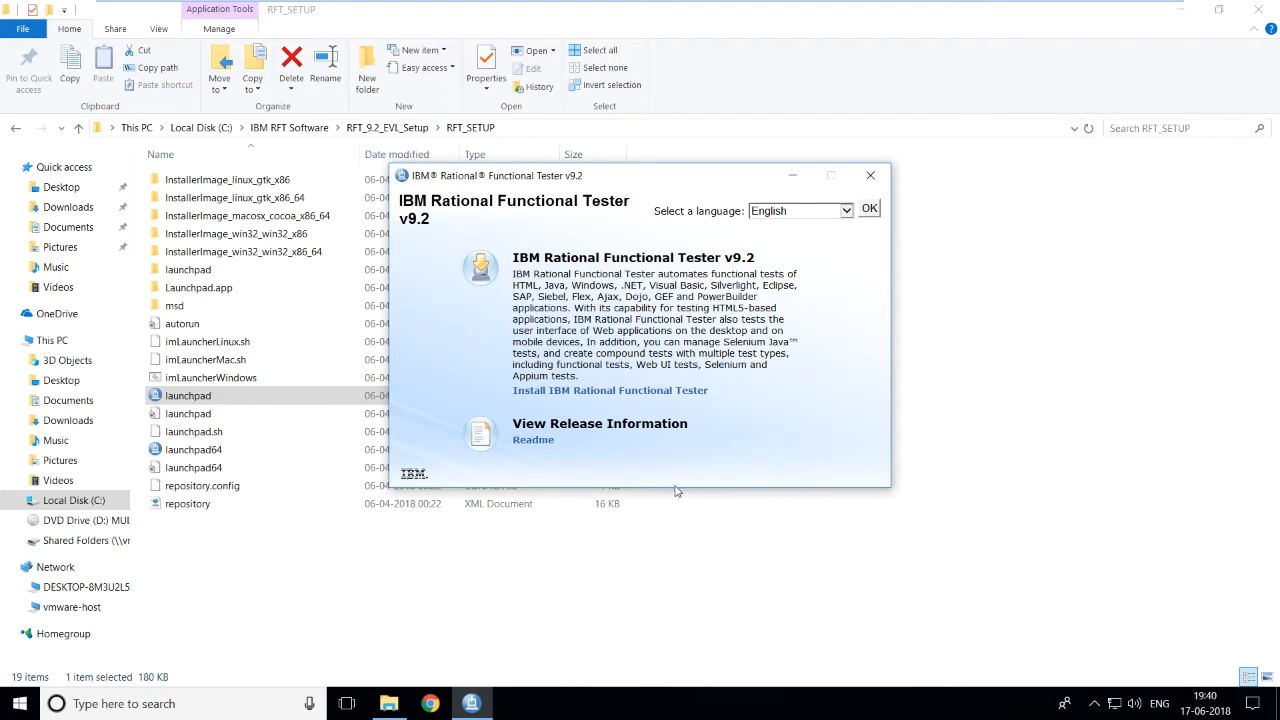
drag(676, 489, 680, 519)
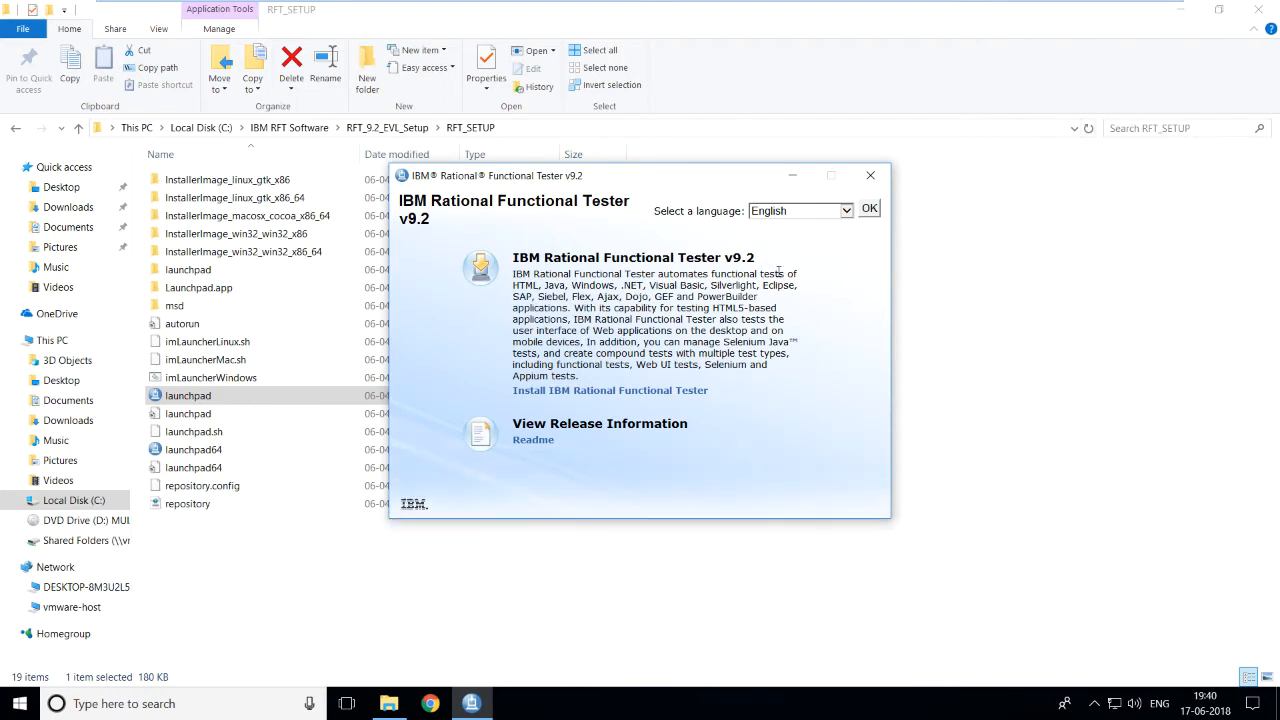
click(845, 211)
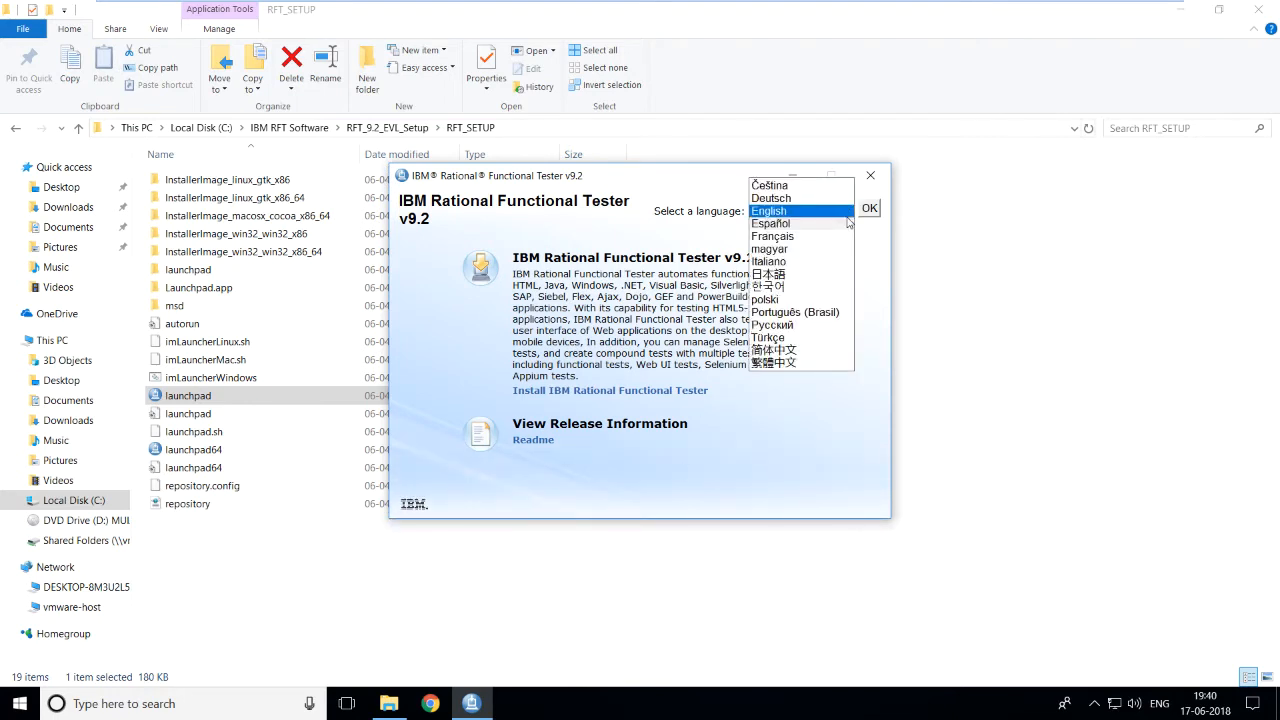
click(777, 211)
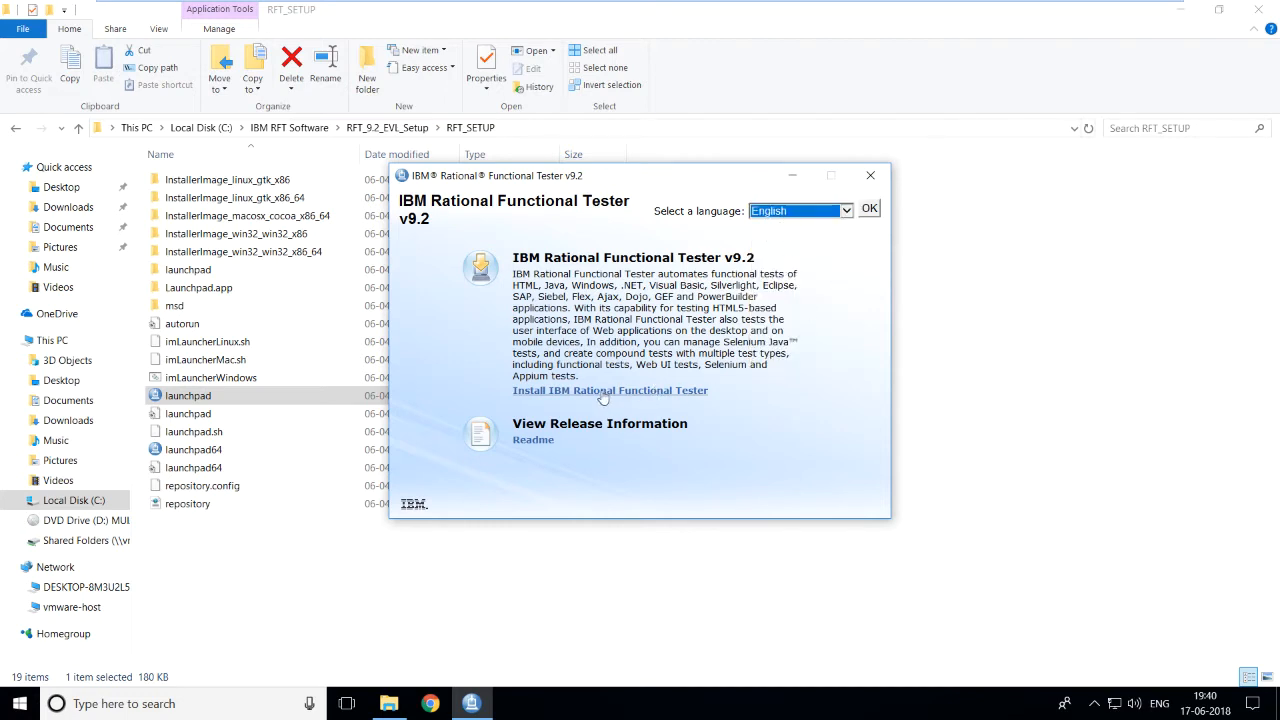
click(638, 391)
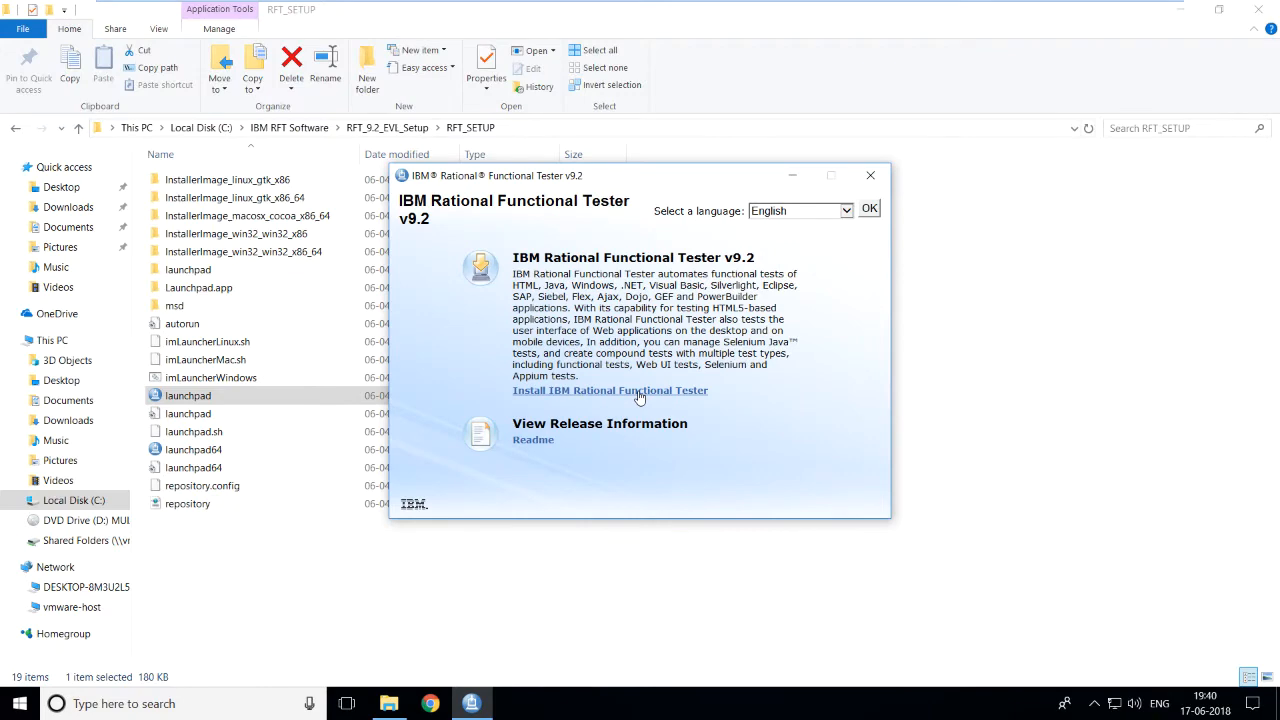
click(1181, 9)
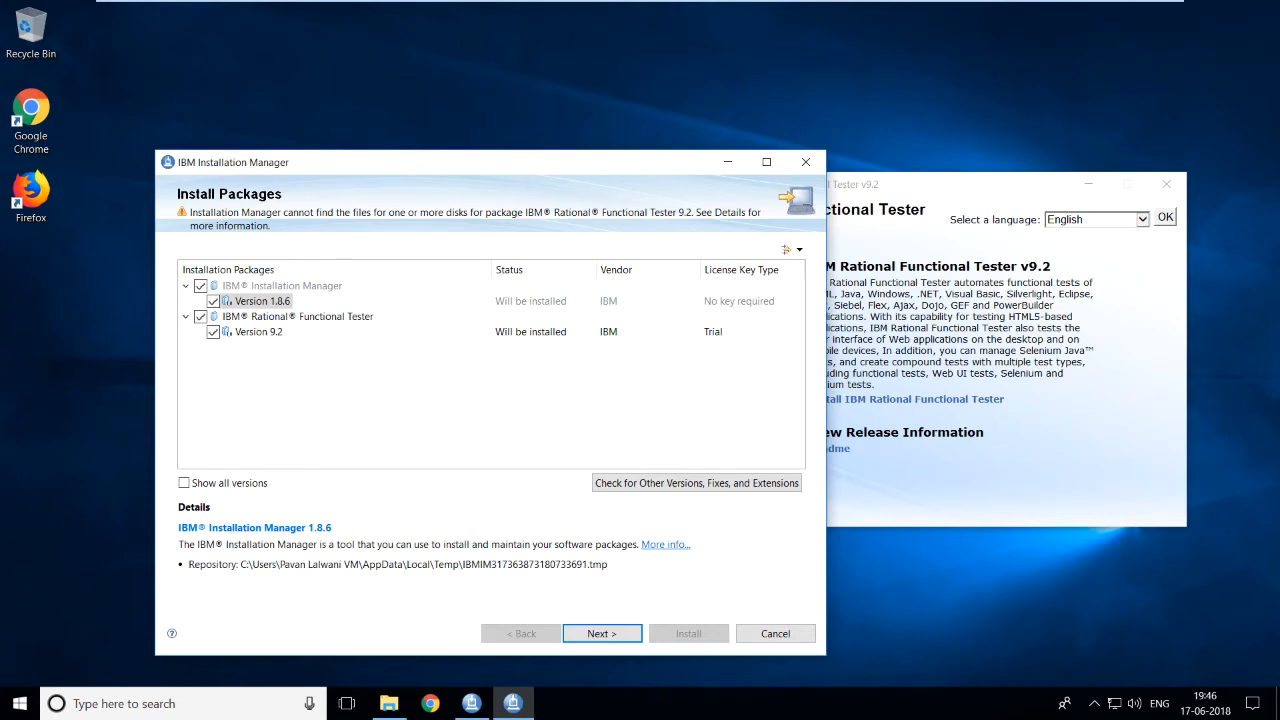
Review the details of the Installation Manager and Rational Functional Tester packages and proceed with both selected
click(297, 317)
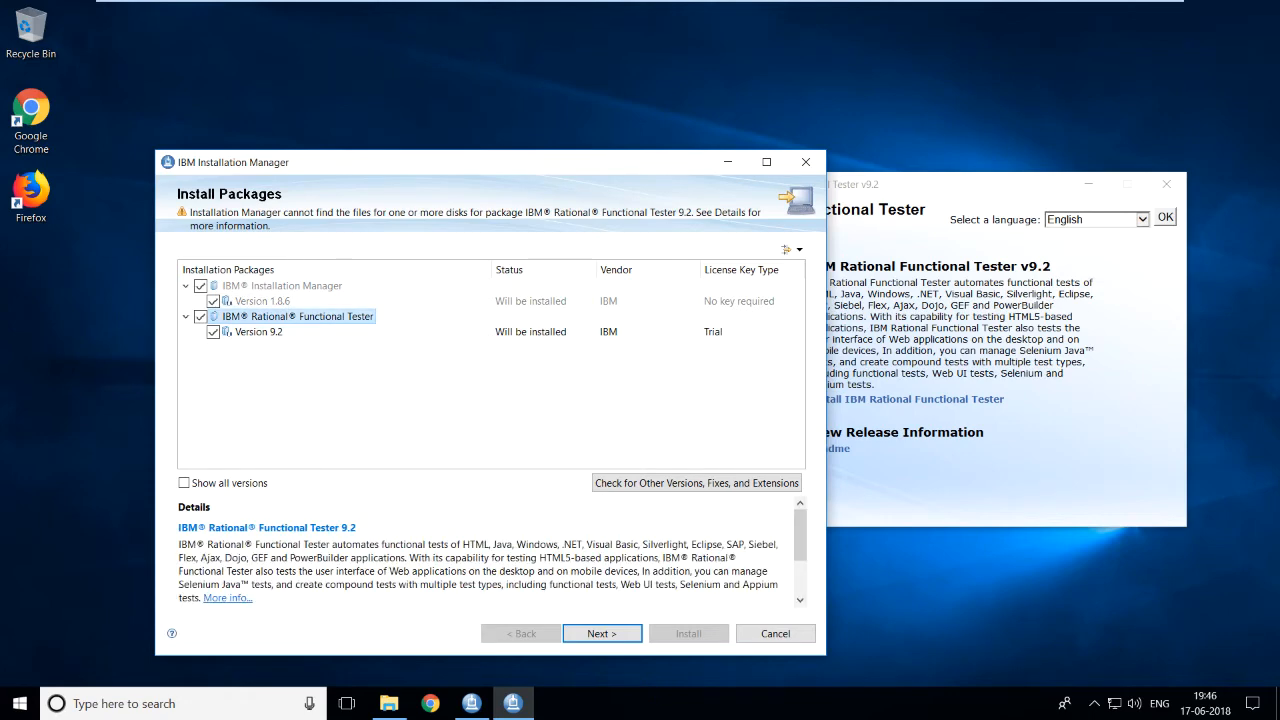
click(282, 286)
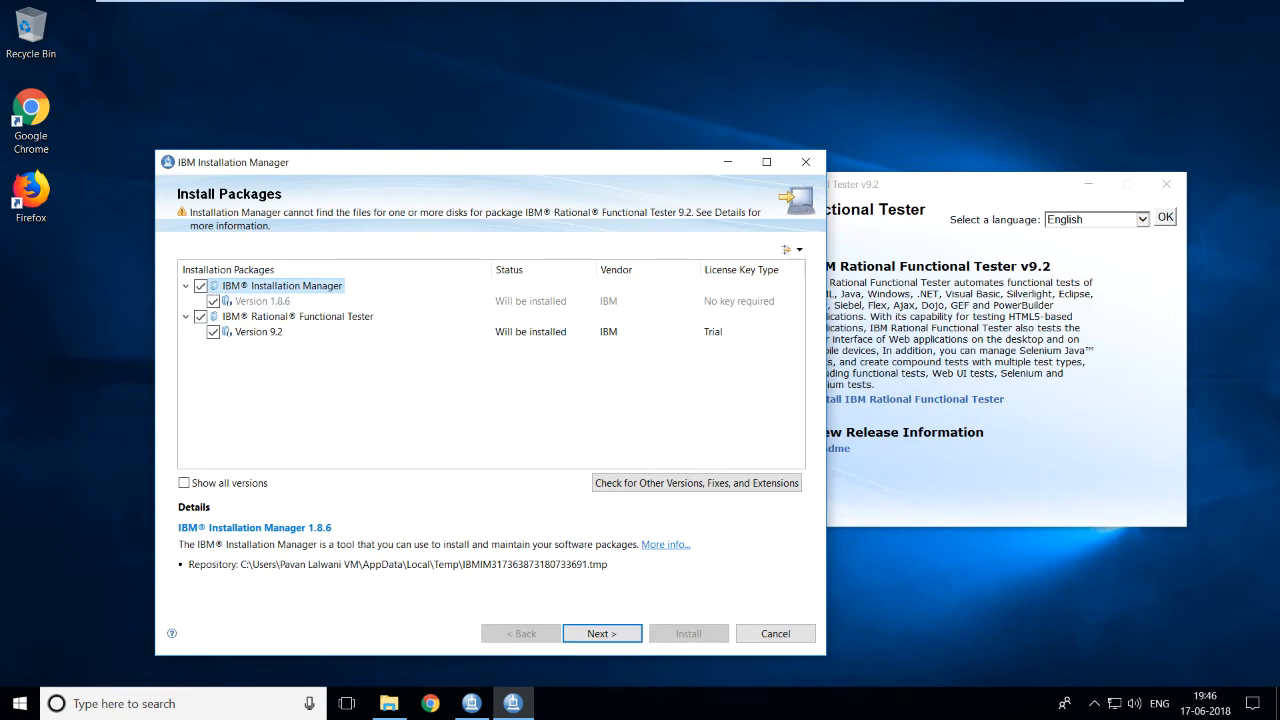
click(297, 317)
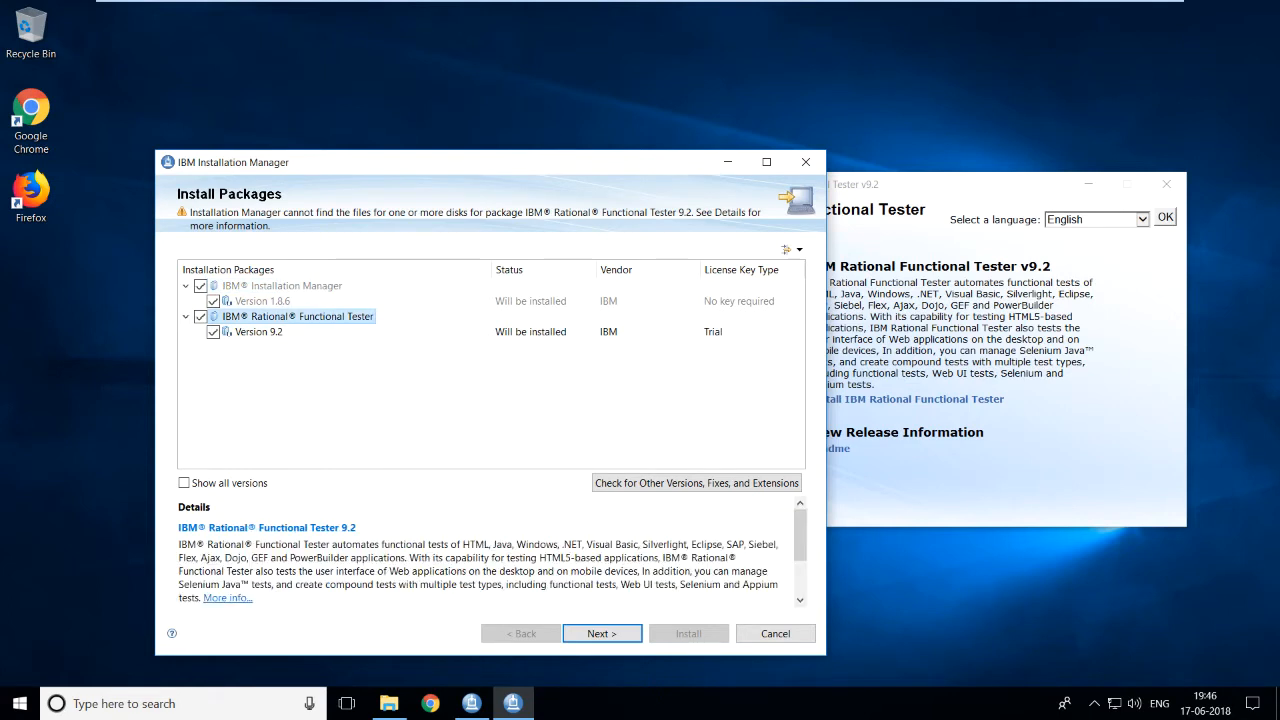
click(282, 286)
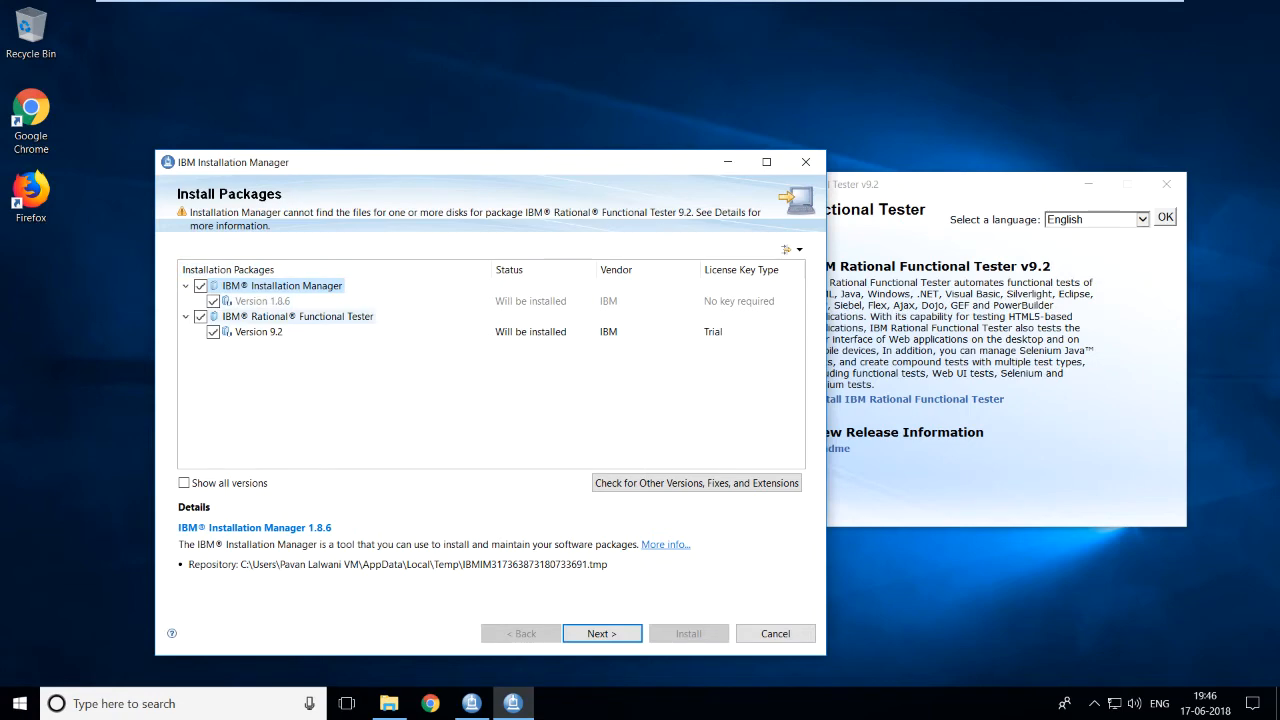
click(602, 634)
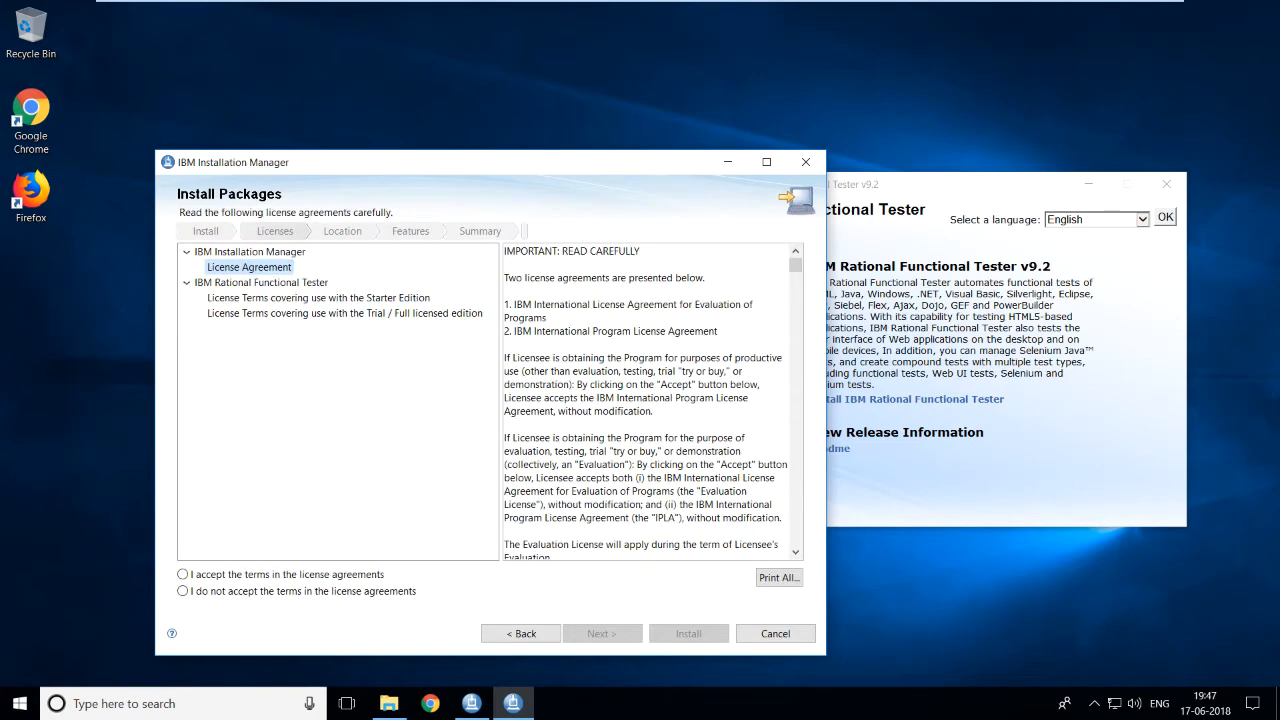
Accept the license agreements and proceed with the default Shared Resources and Installation Manager directories
click(183, 575)
click(602, 634)
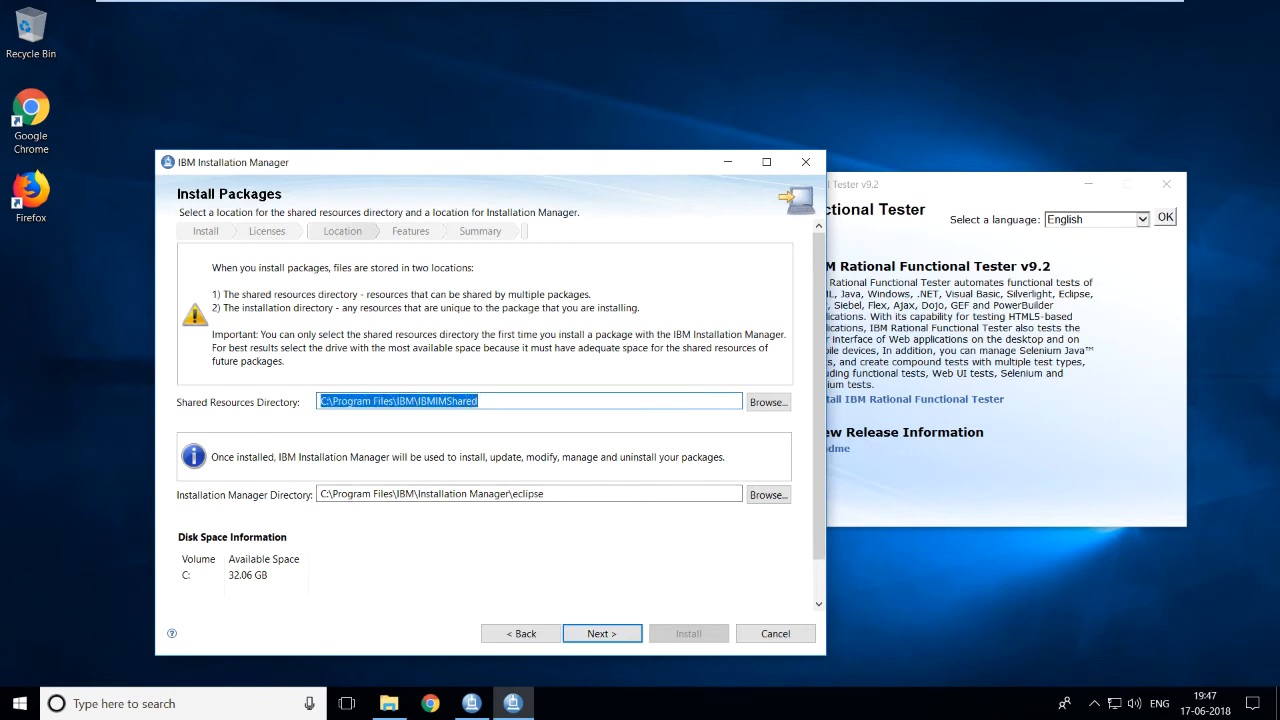
click(479, 401)
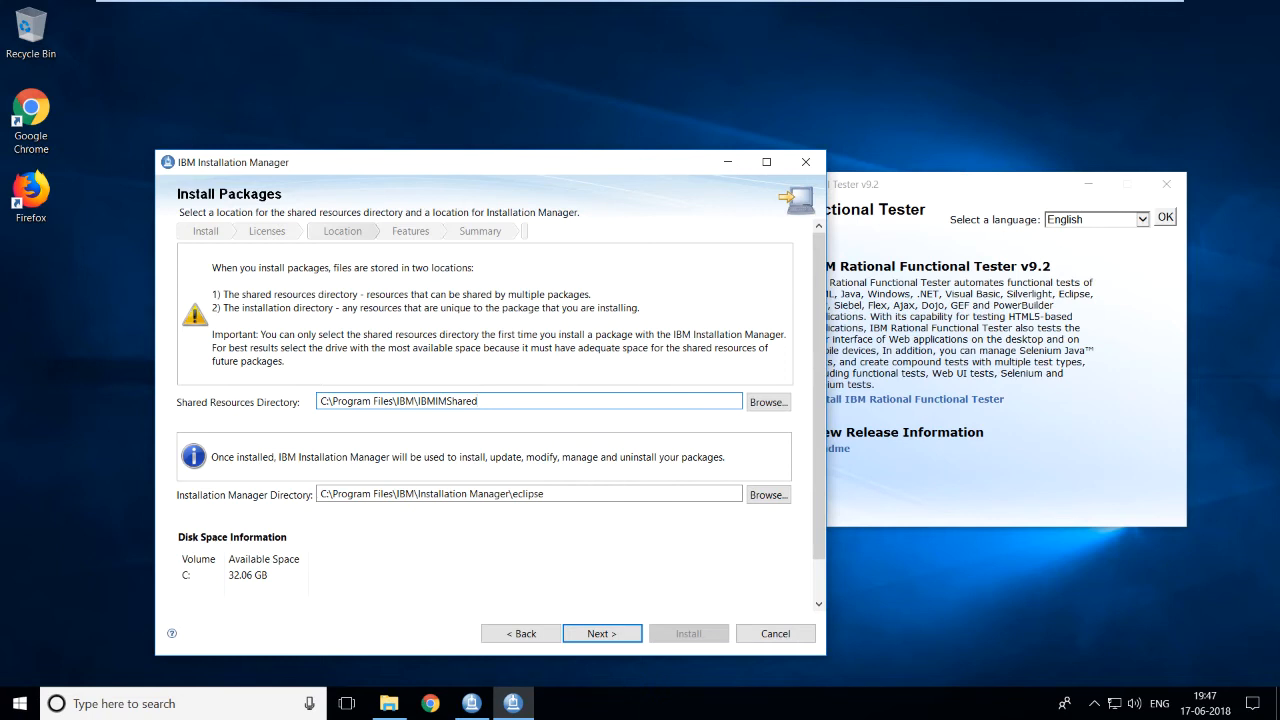
drag(479, 401, 320, 401)
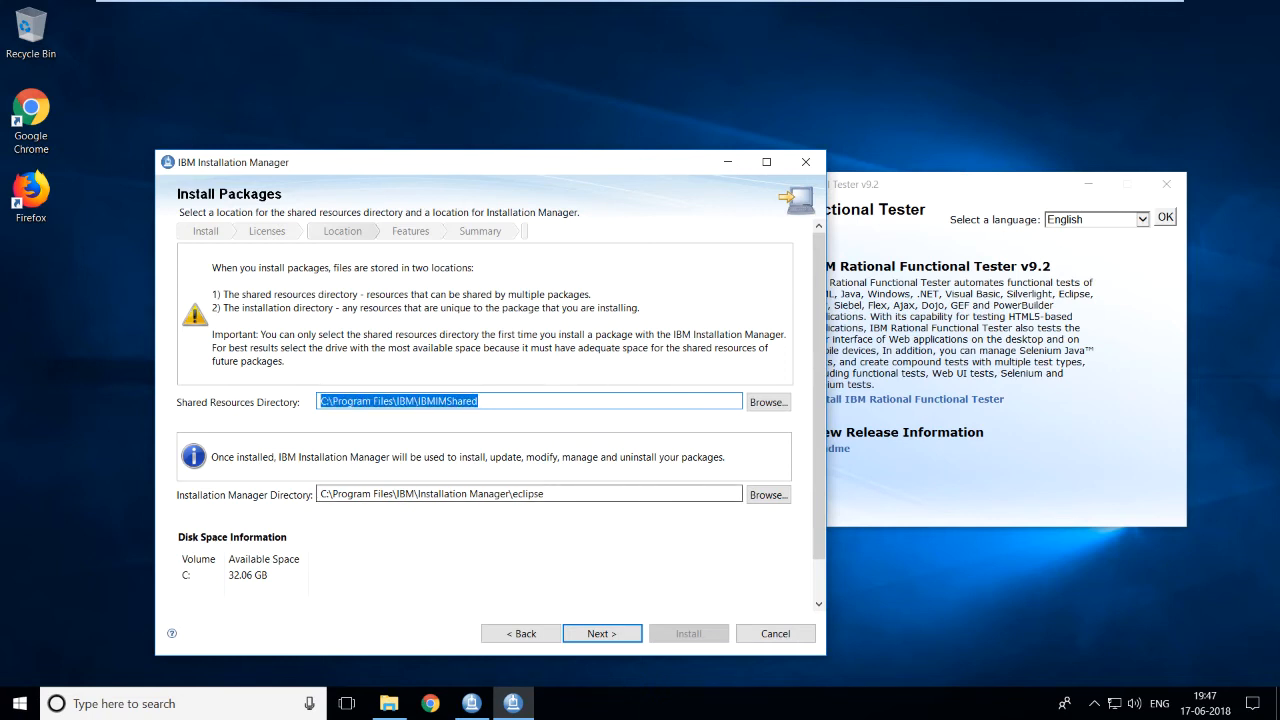
drag(543, 494, 320, 494)
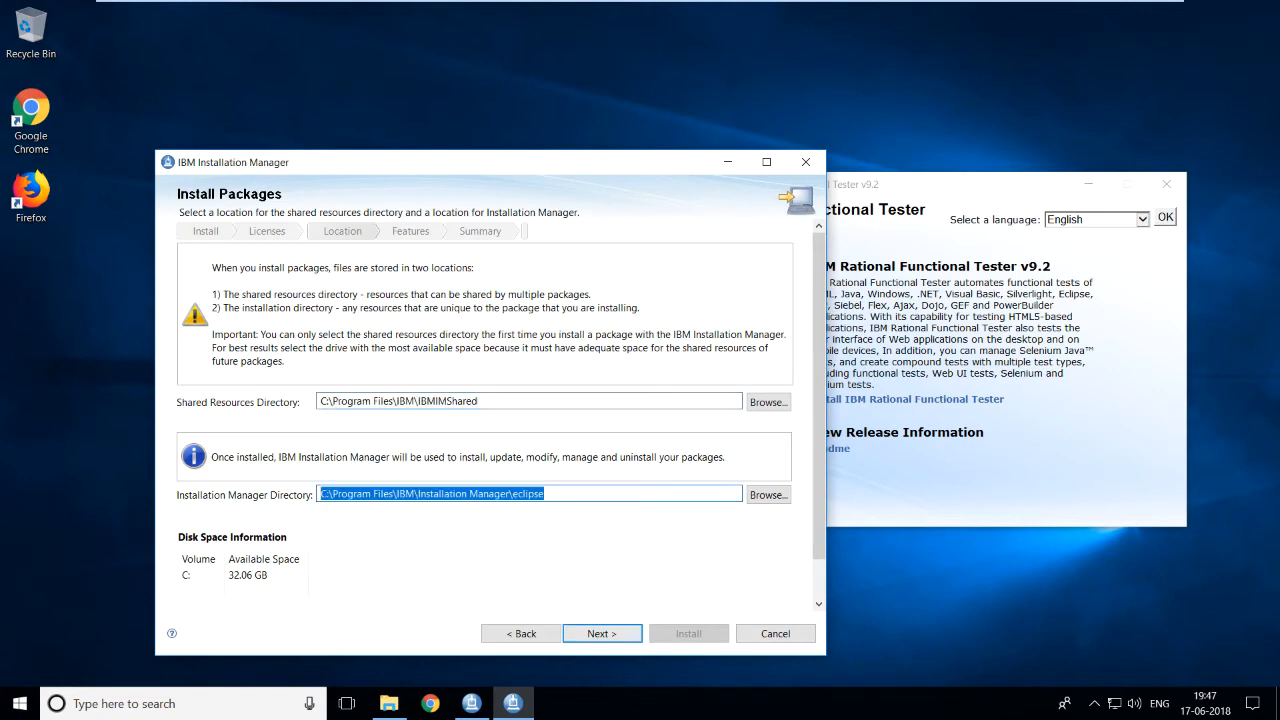
click(602, 634)
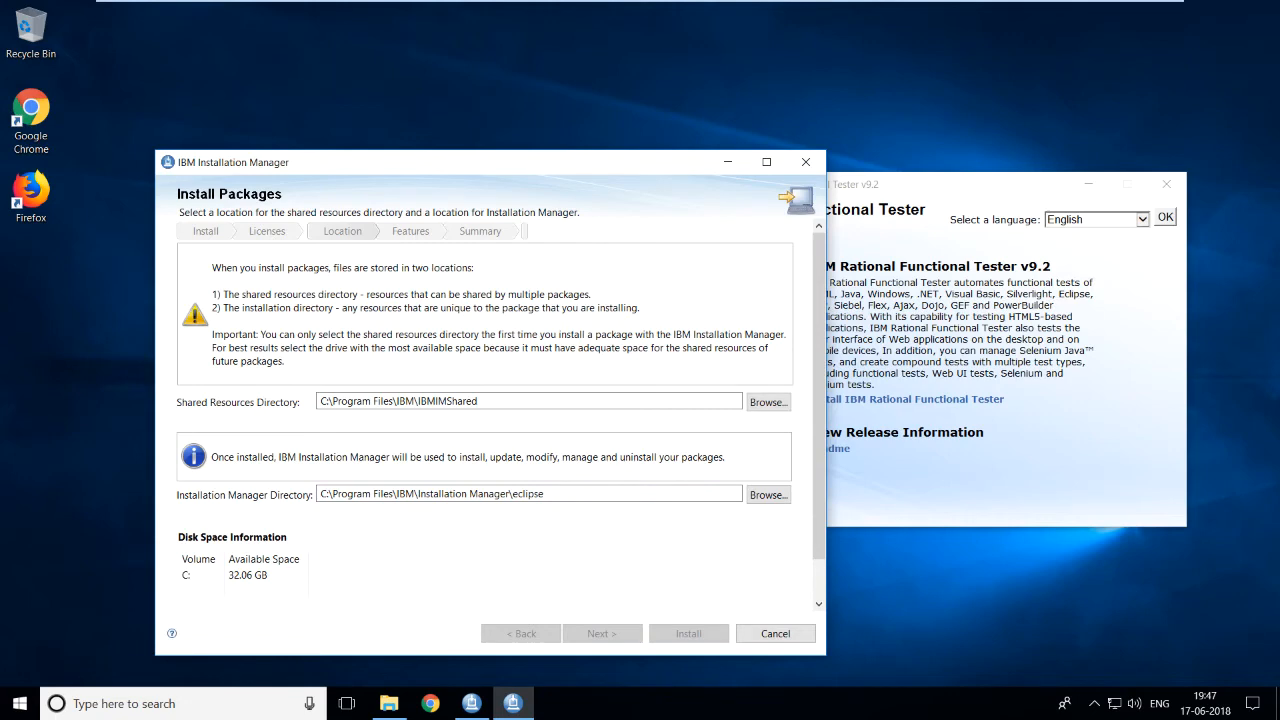
Maximize the installer and proceed with a new 64-bit package group in C:\Program Files\IBM\SDP, without extending an existing Eclipse
click(766, 162)
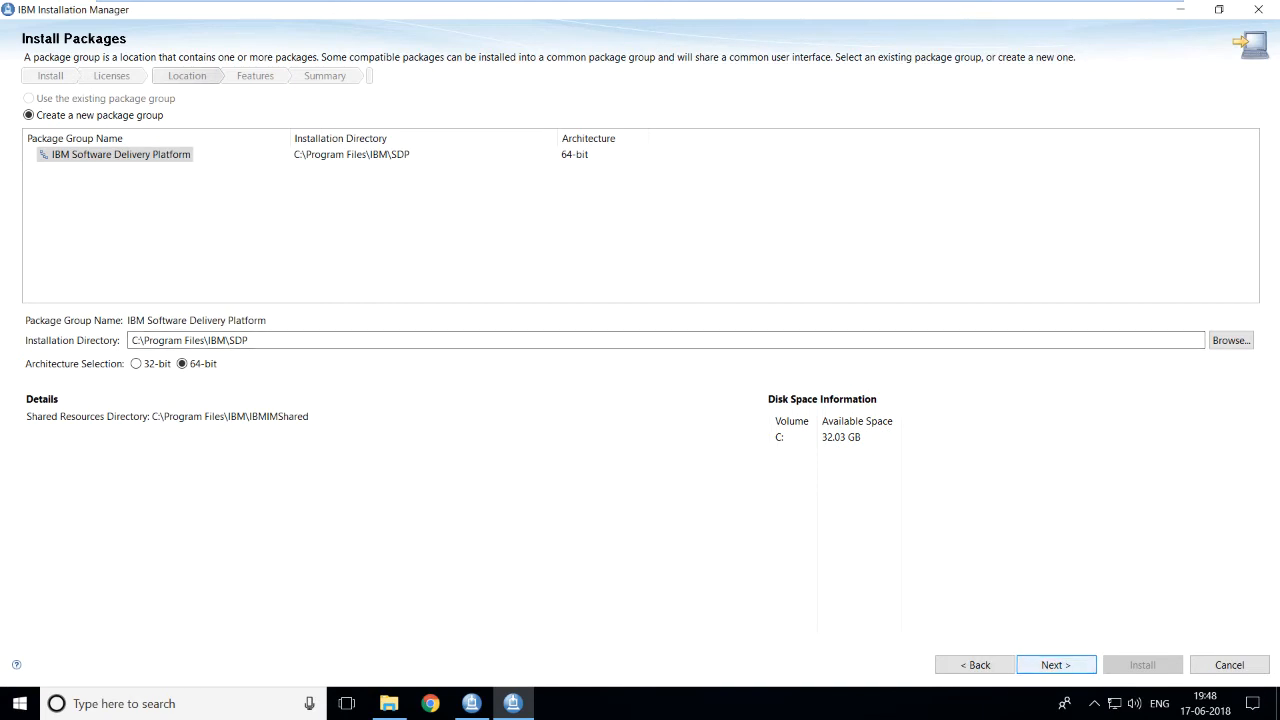
click(1056, 665)
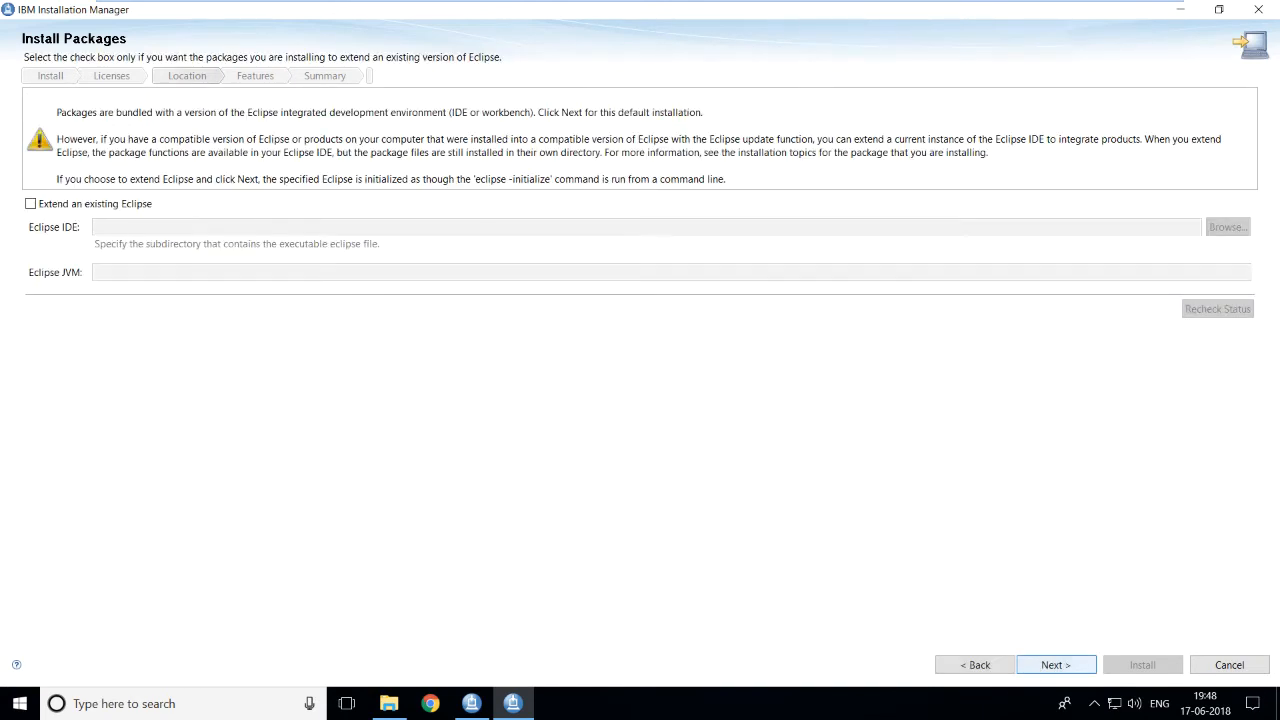
key(Return)
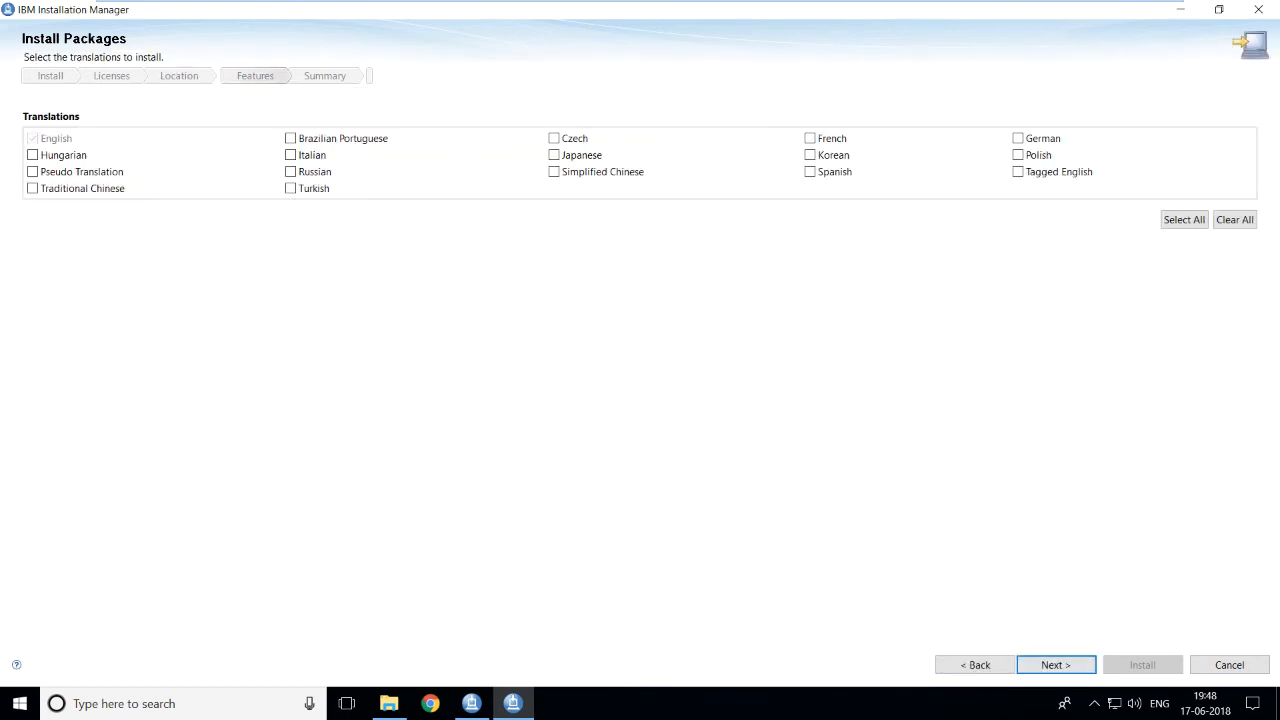
Keep only the English translation and the default Trial / Full licensed edition features, then start the installation despite the missing-disk warning
key(Return)
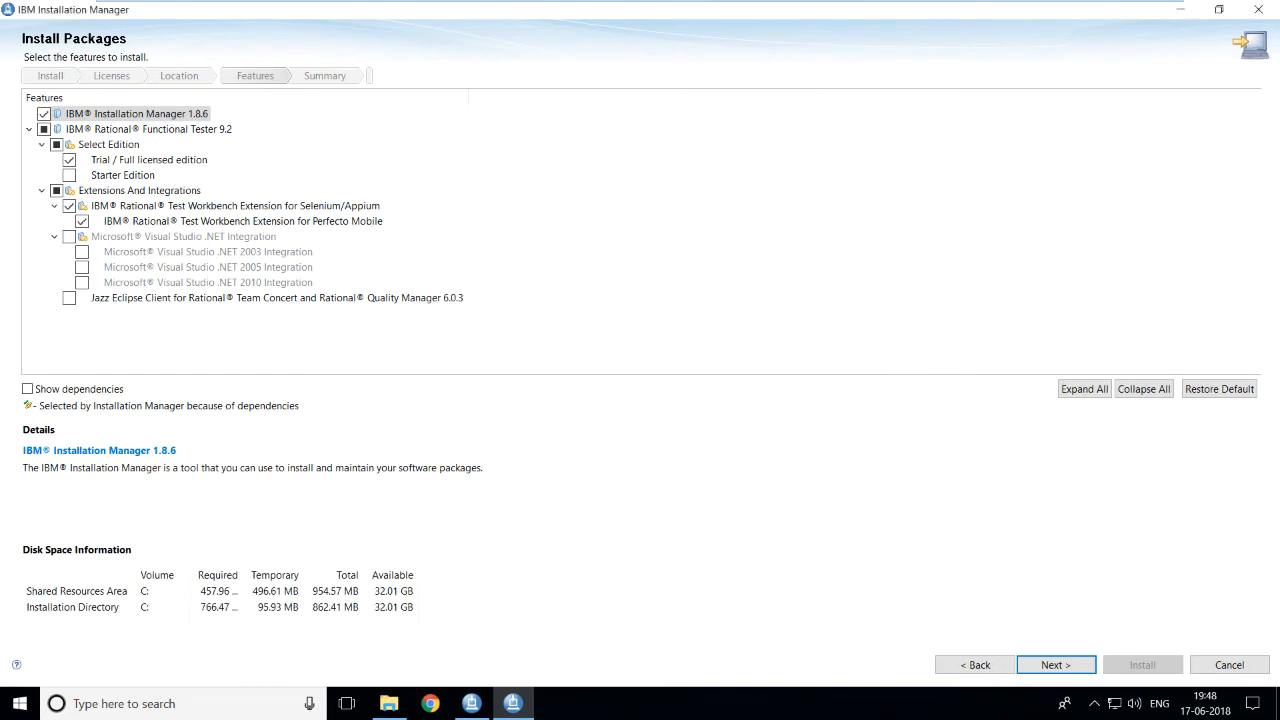
click(1056, 665)
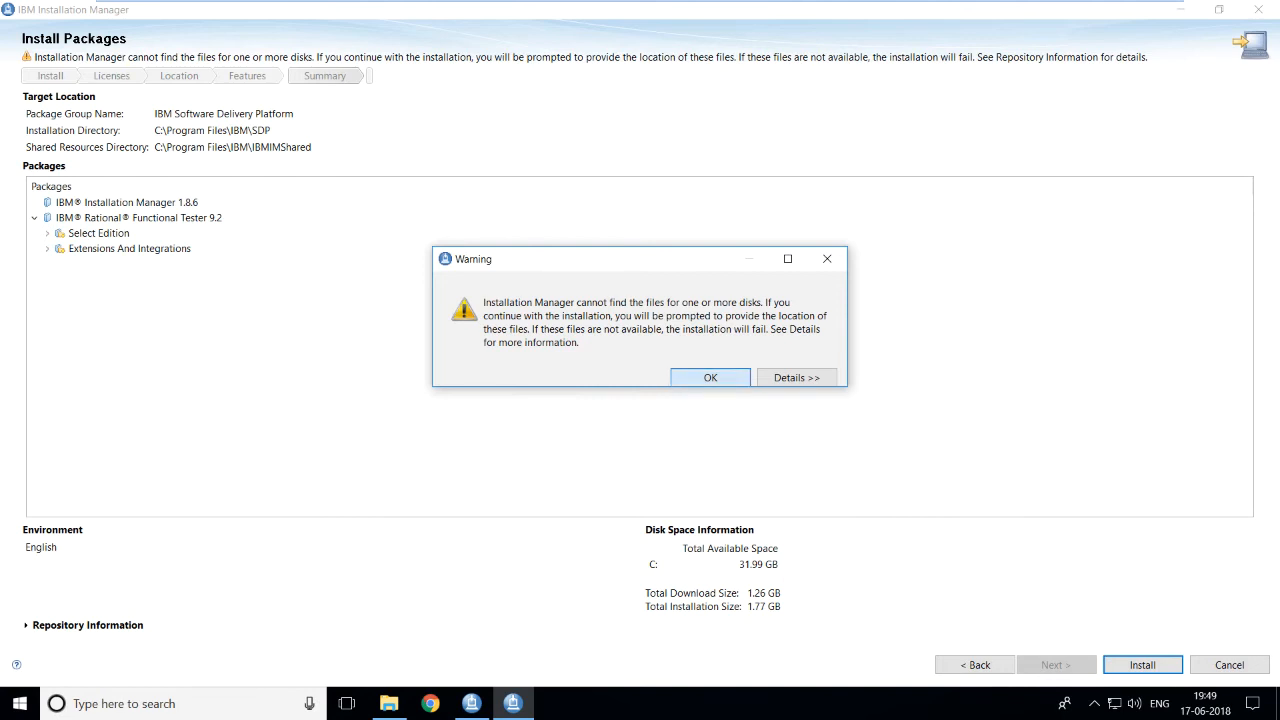
key(Return)
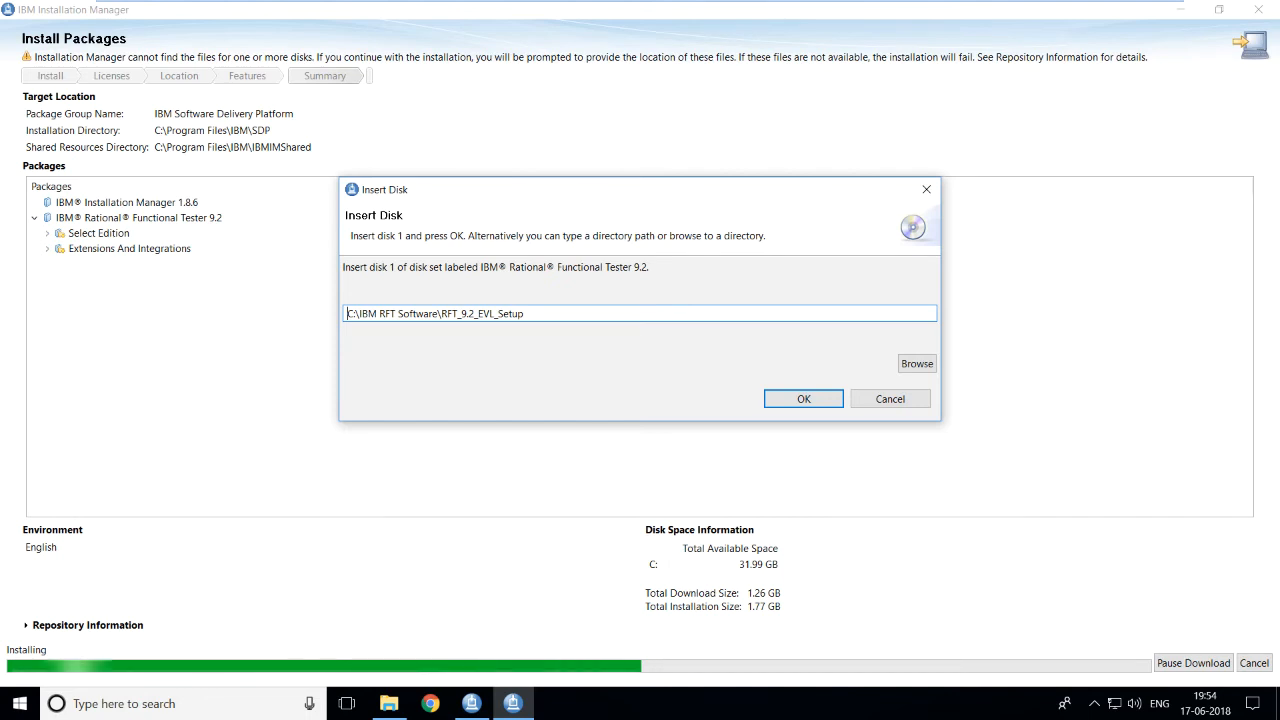
Set the disk 1 location to C:\IBM RFT Software\RFT_9.2_EVL_CORE\RFT\disk1 and continue the installation
drag(458, 190, 440, 151)
drag(340, 197, 369, 197)
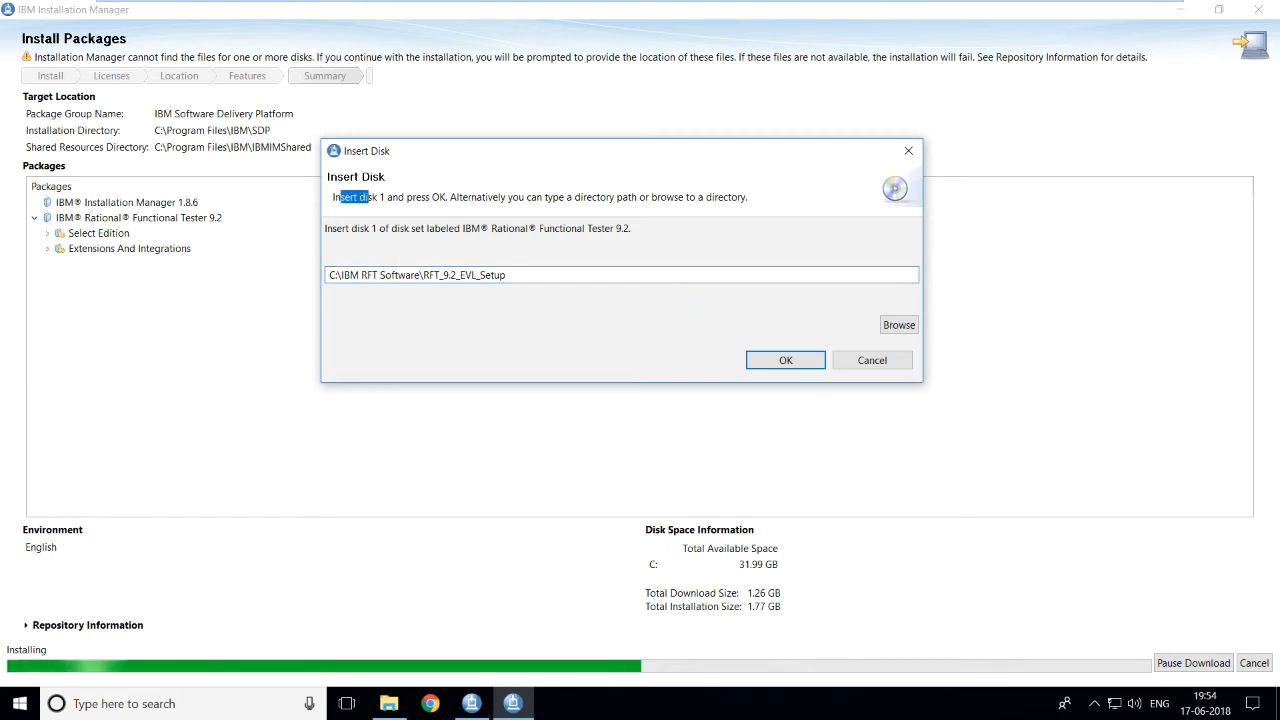
drag(456, 197, 666, 197)
click(748, 198)
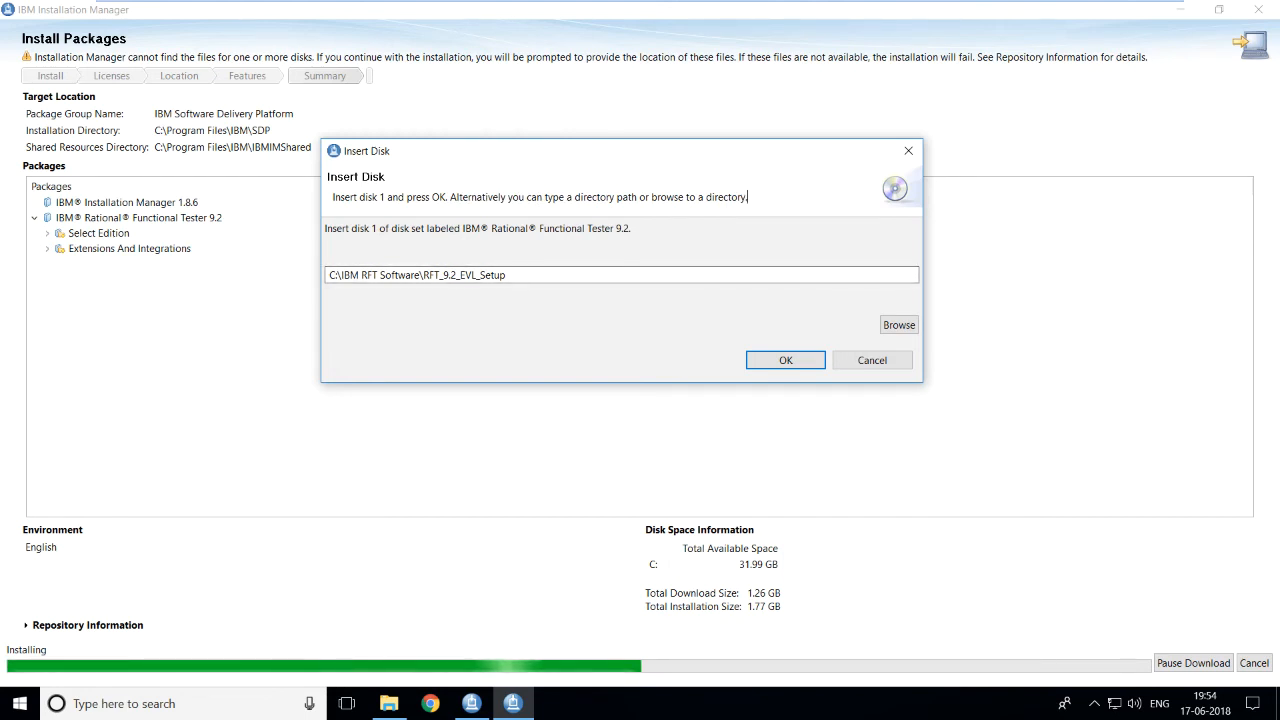
click(899, 325)
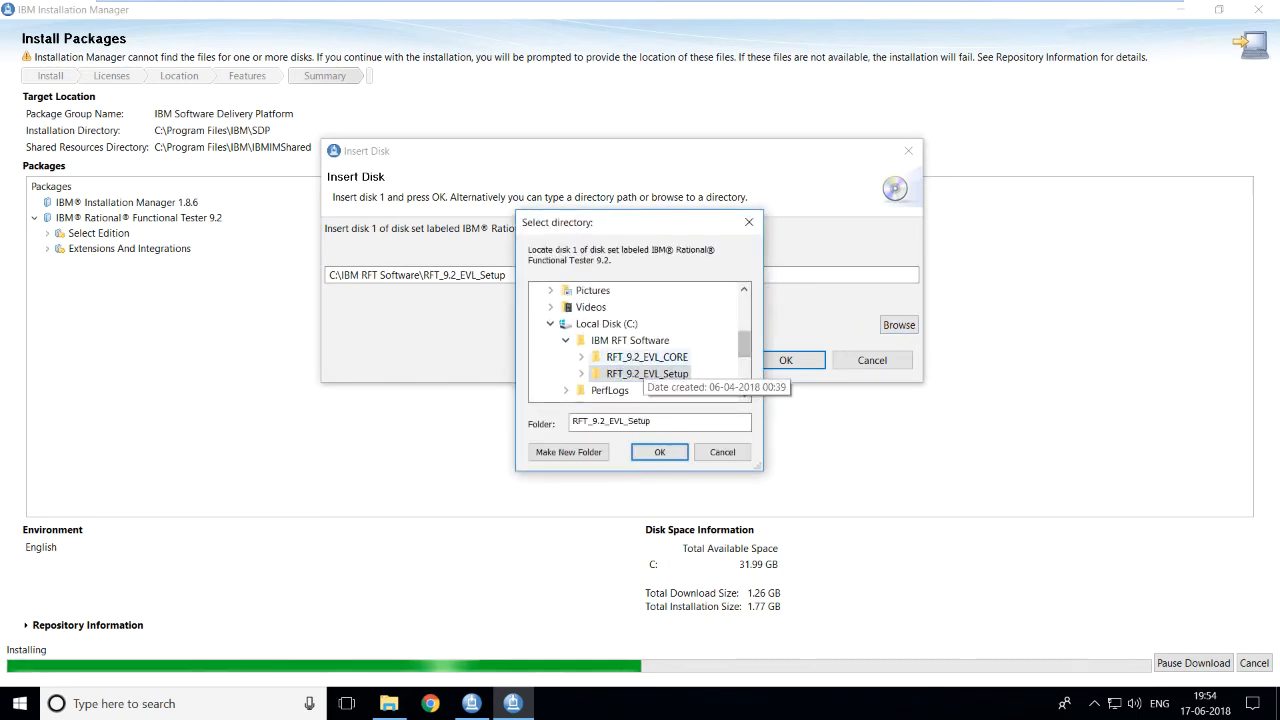
click(643, 358)
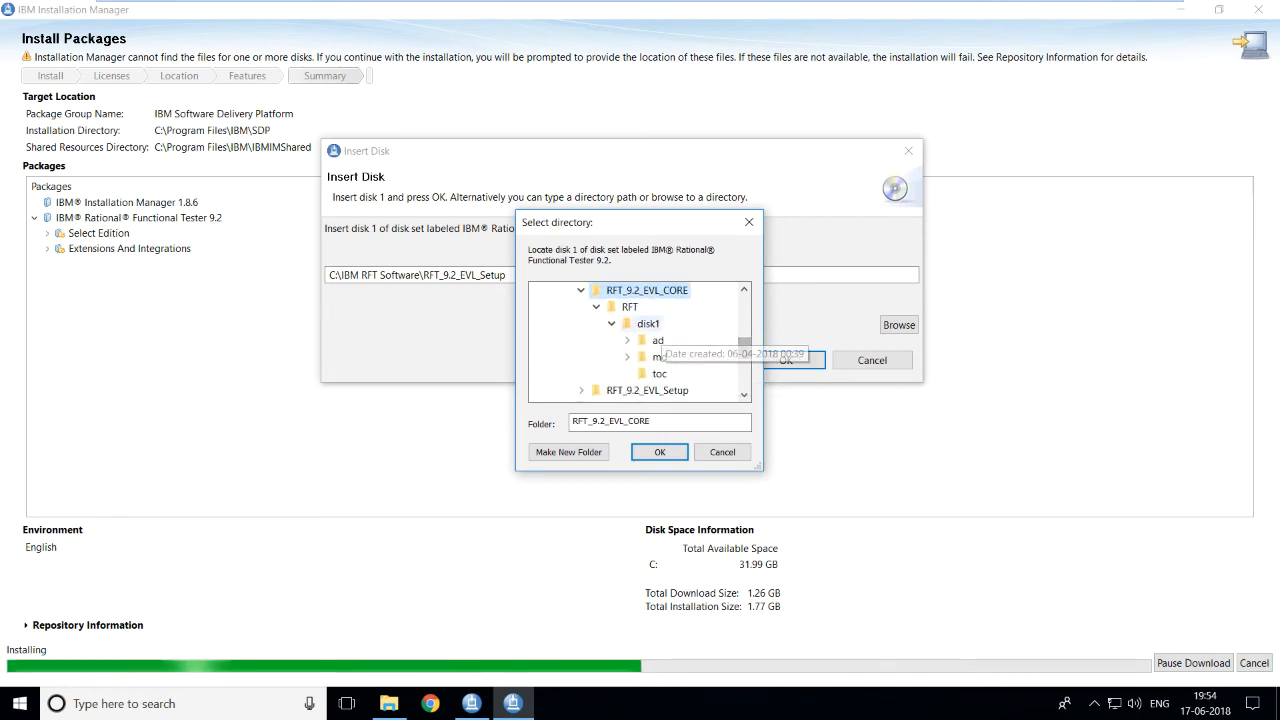
click(648, 324)
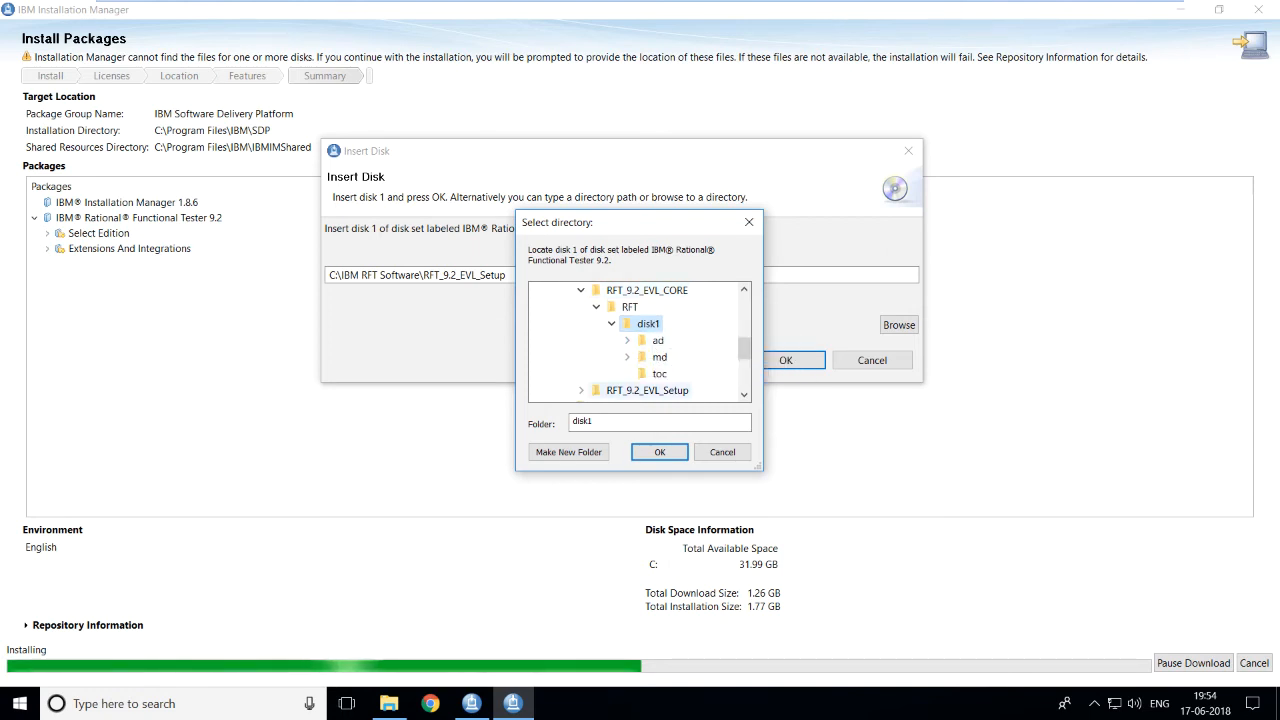
click(660, 452)
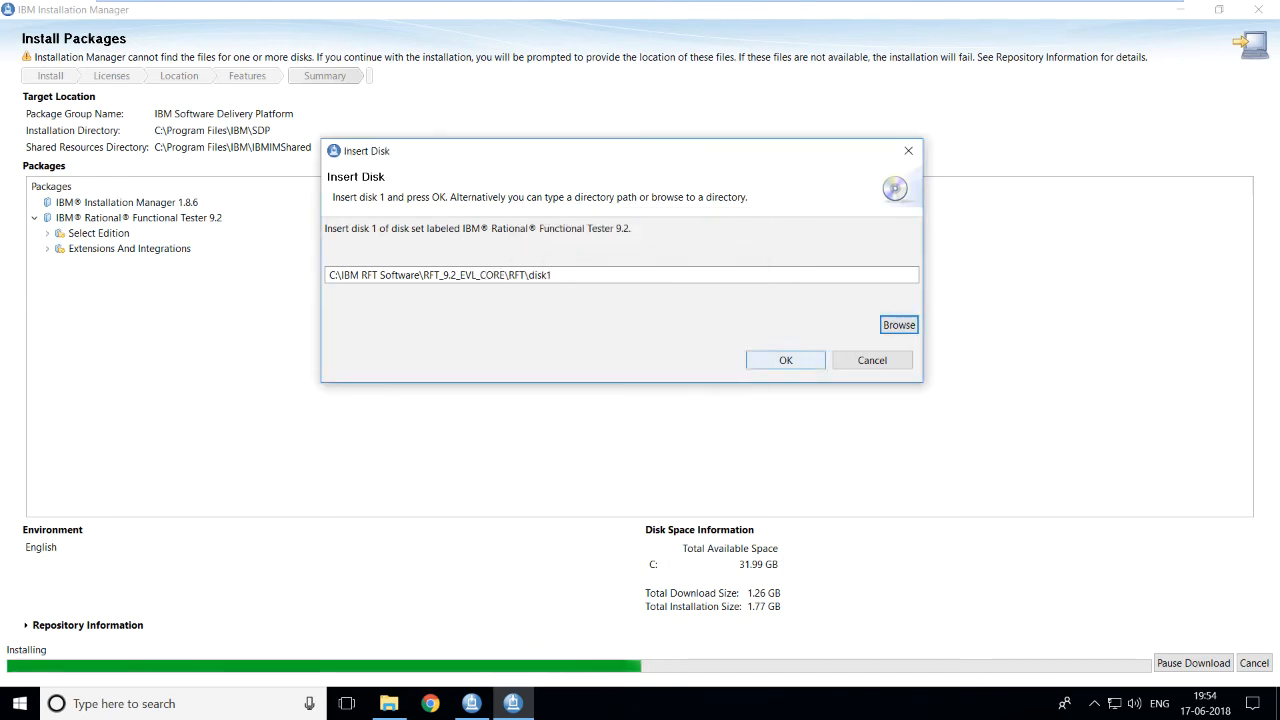
click(786, 360)
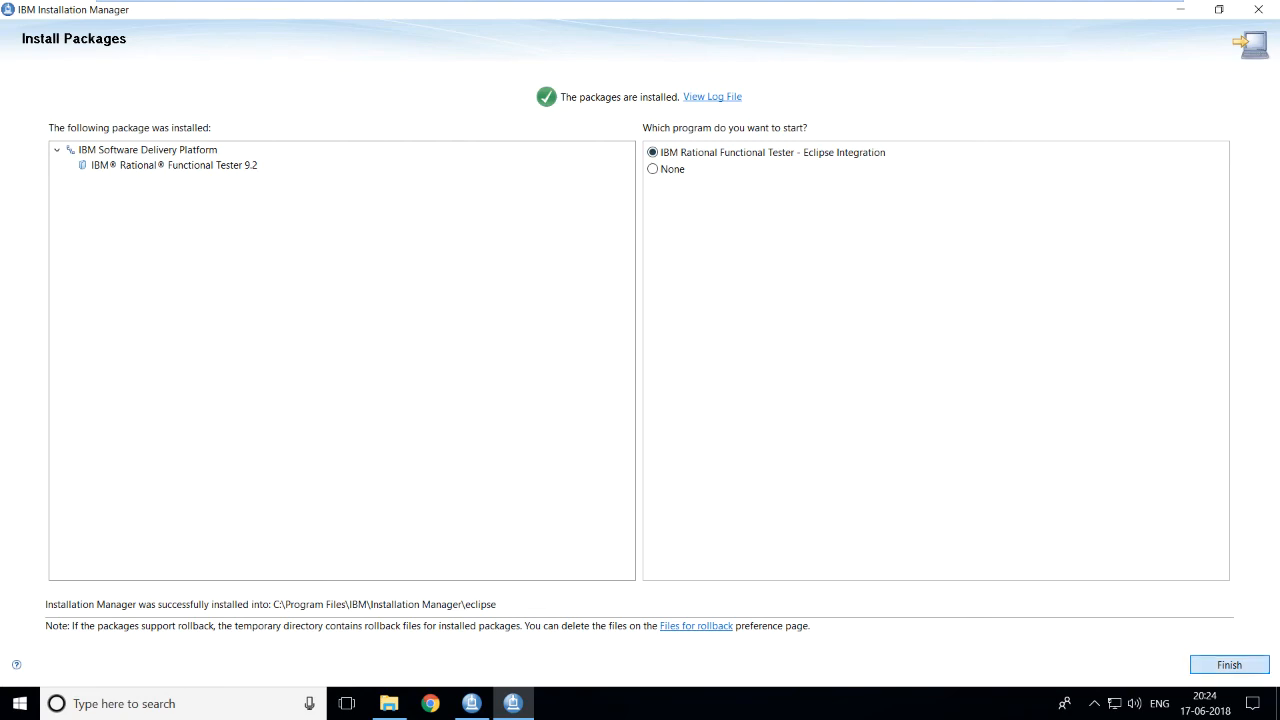
Finish the package installation with IBM Rational Functional Tester - Eclipse Integration set to start, and close the launchpad
click(1229, 665)
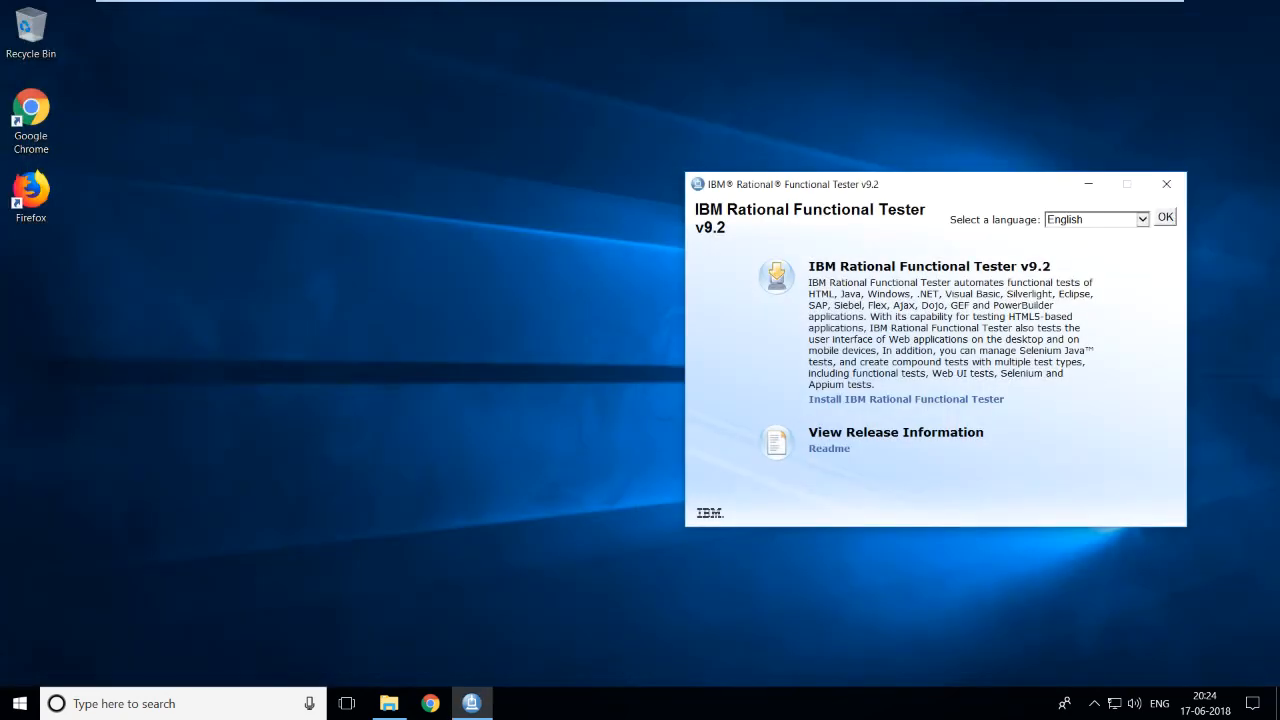
click(1166, 184)
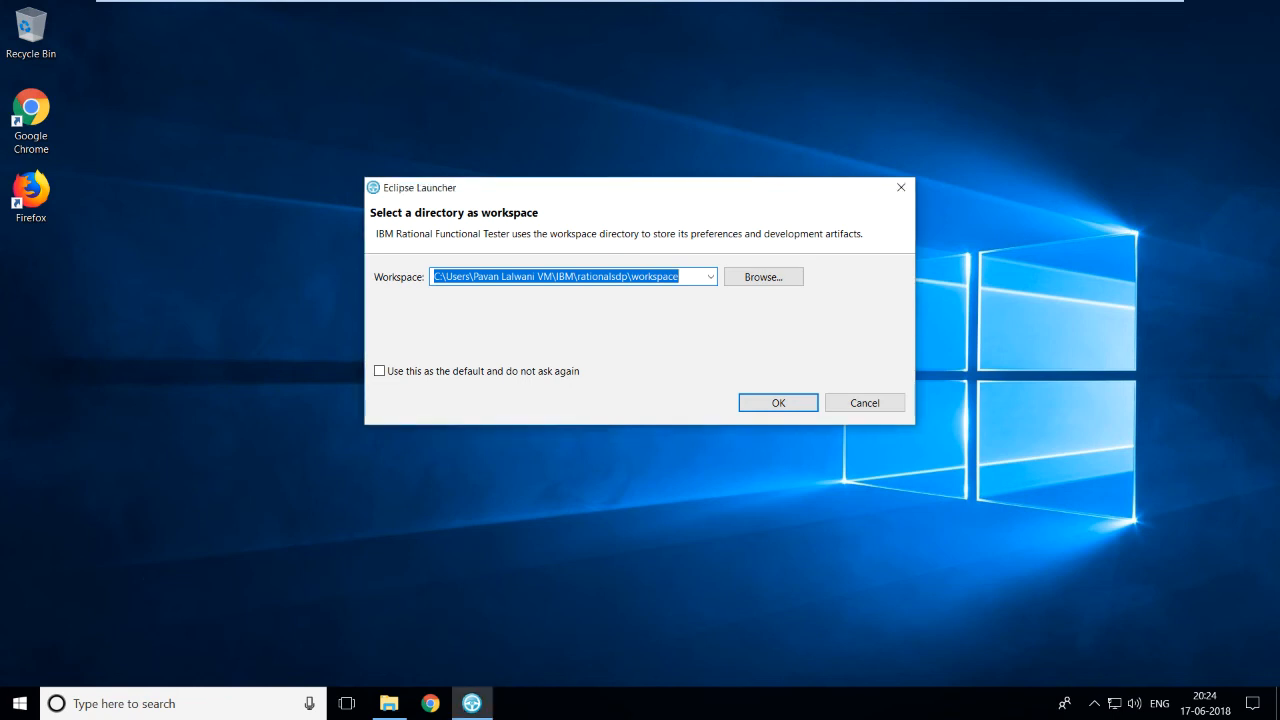
Keep the default rationalsdp\workspace directory as the workspace, without making it the permanent default, and launch the workbench
click(630, 276)
drag(680, 276, 433, 276)
click(645, 276)
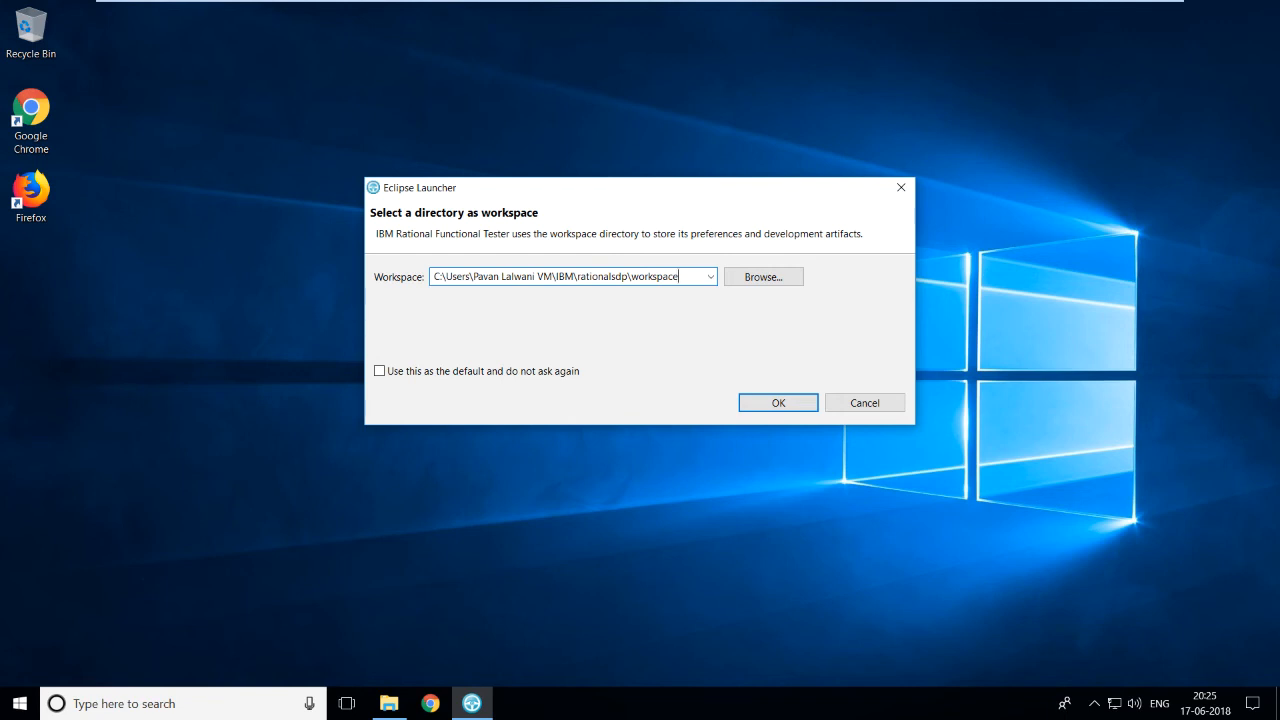
drag(680, 277, 435, 277)
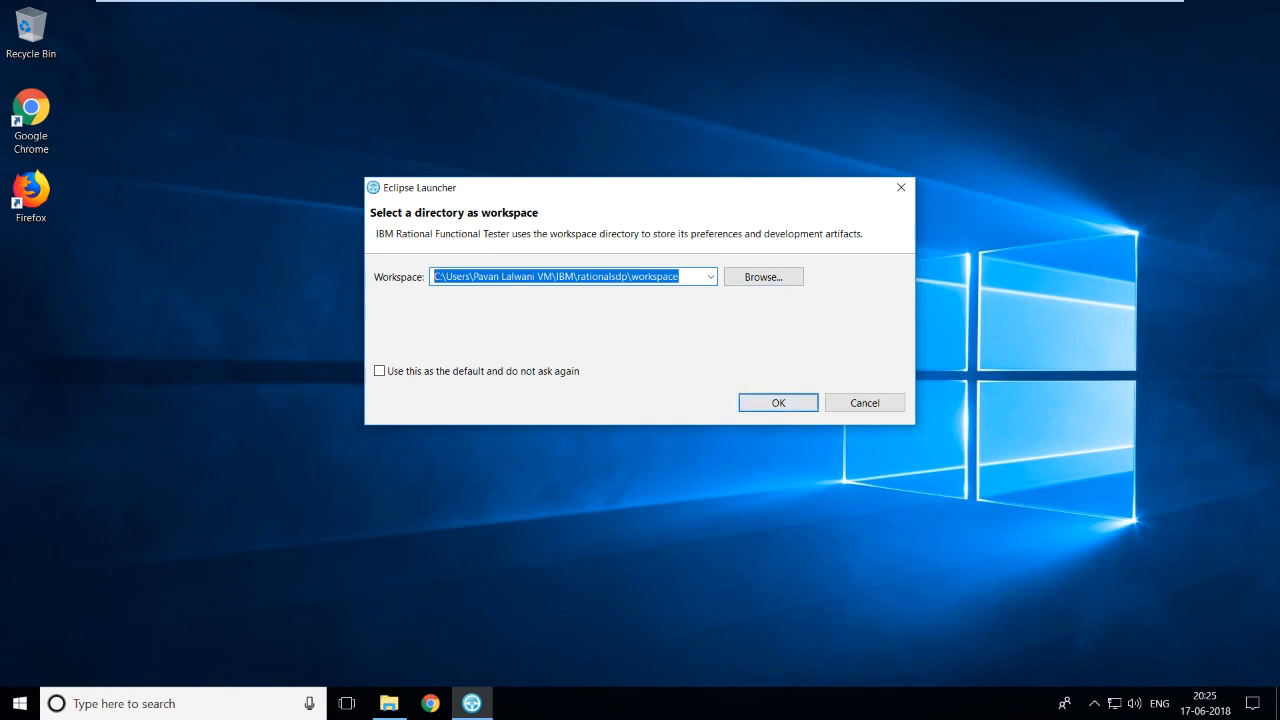
key(Return)
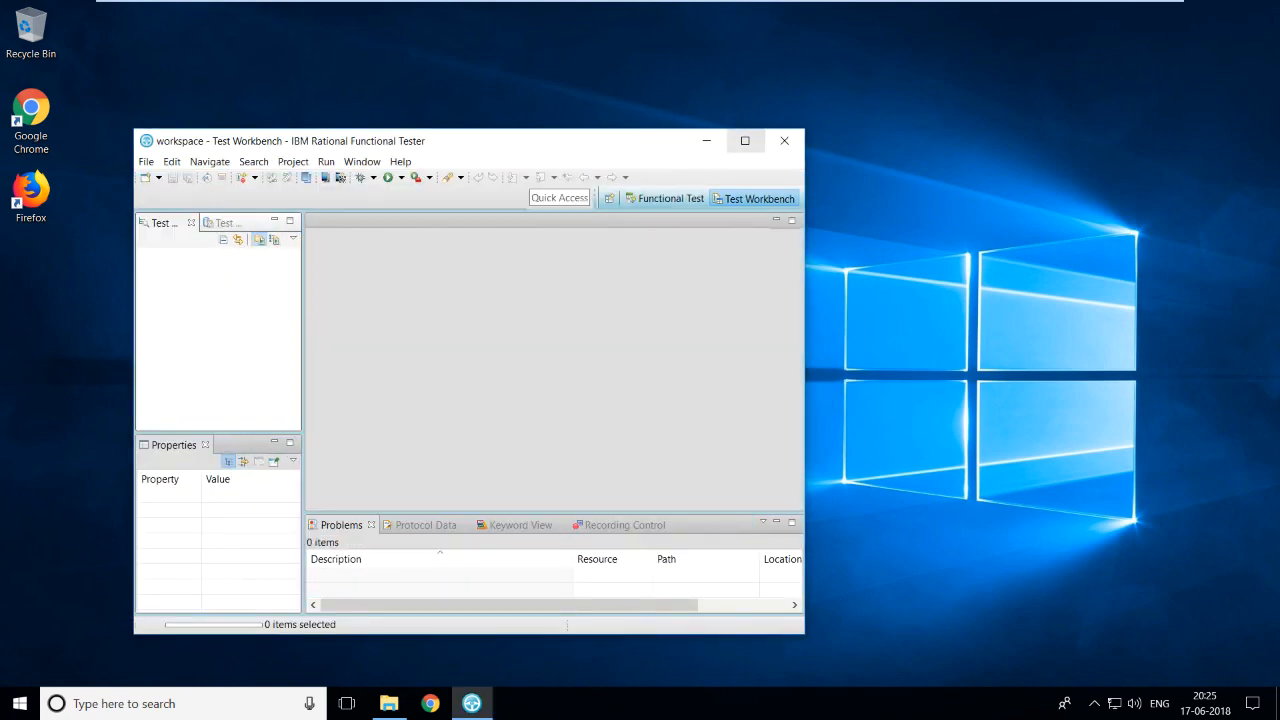
Maximize the Rational Functional Tester workbench and switch to the Functional Test perspective
click(744, 140)
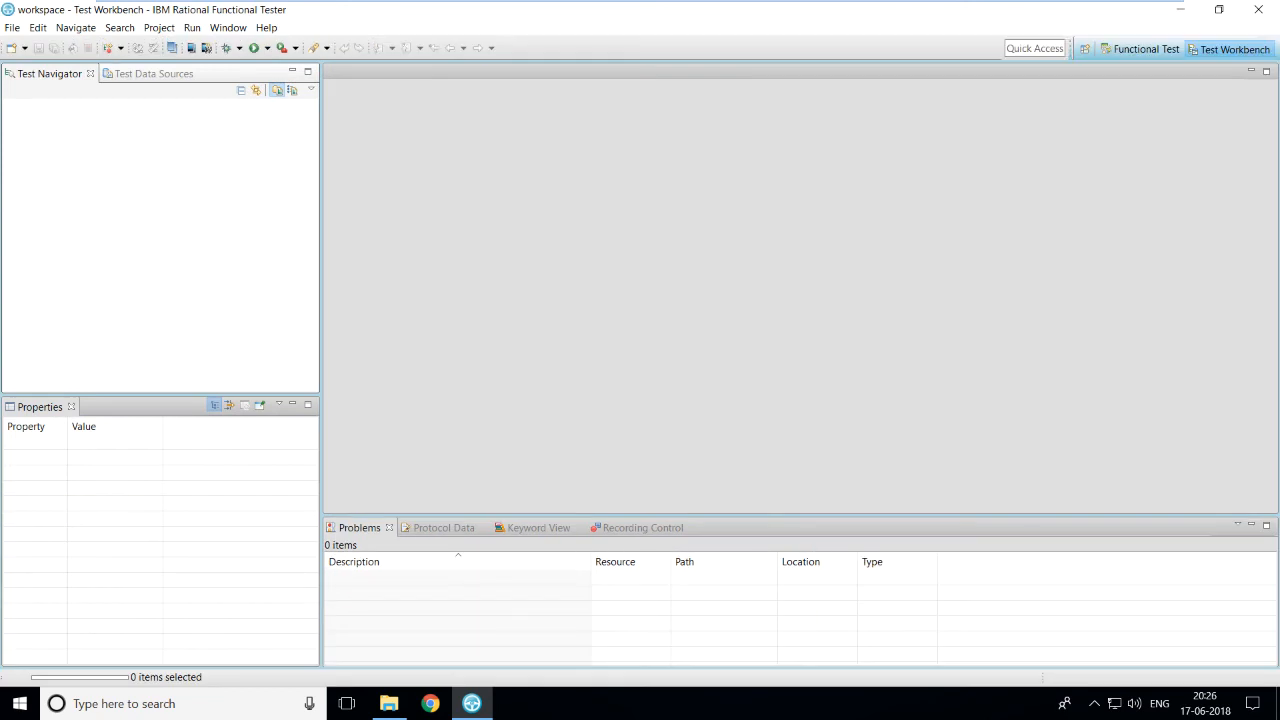
click(1146, 49)
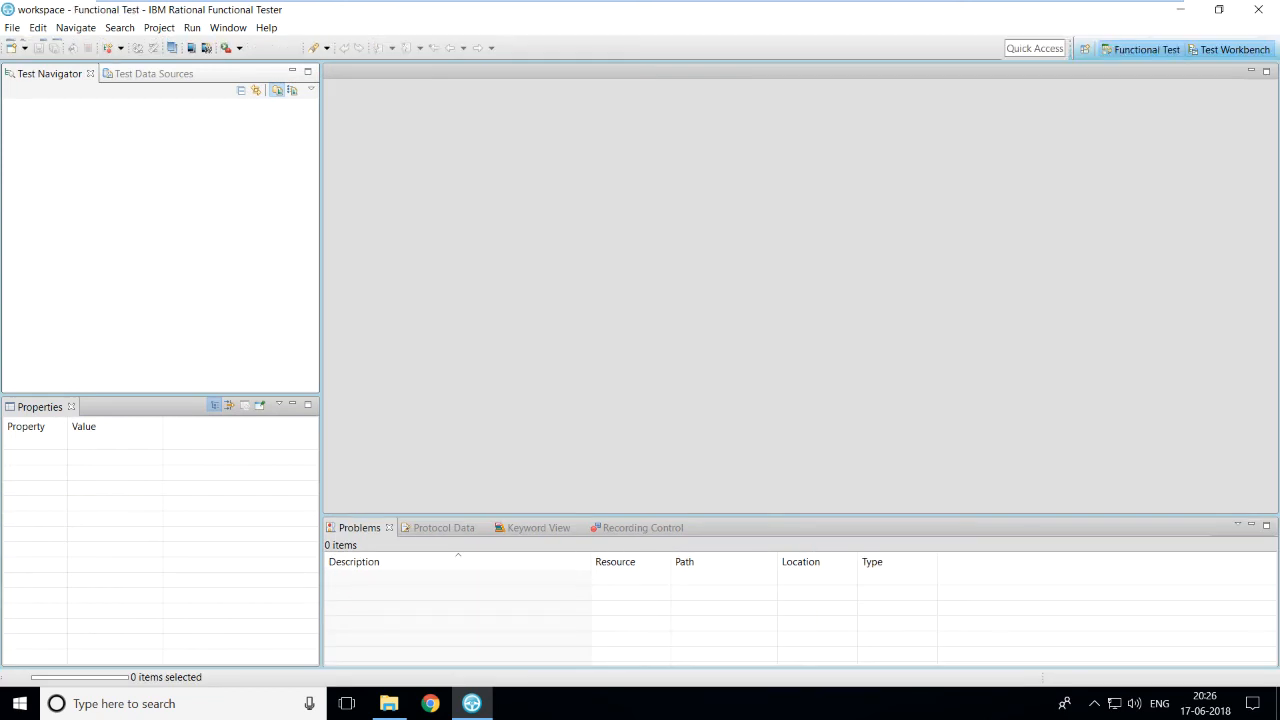